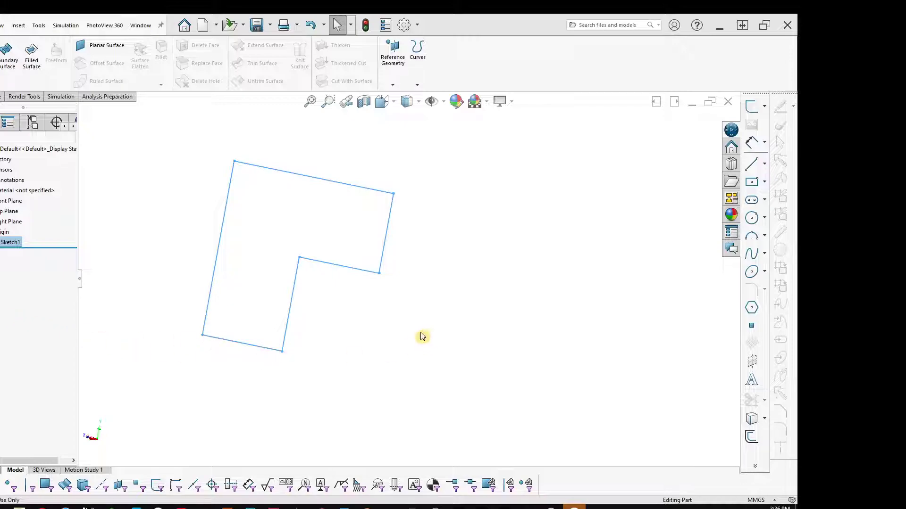
Extrude the L-shaped sketch into a solid block using the Blind end condition
mouse_move(467, 333)
middle_down()
mouse_move(374, 348)
mouse_move(353, 313)
mouse_move(430, 326)
middle_up()
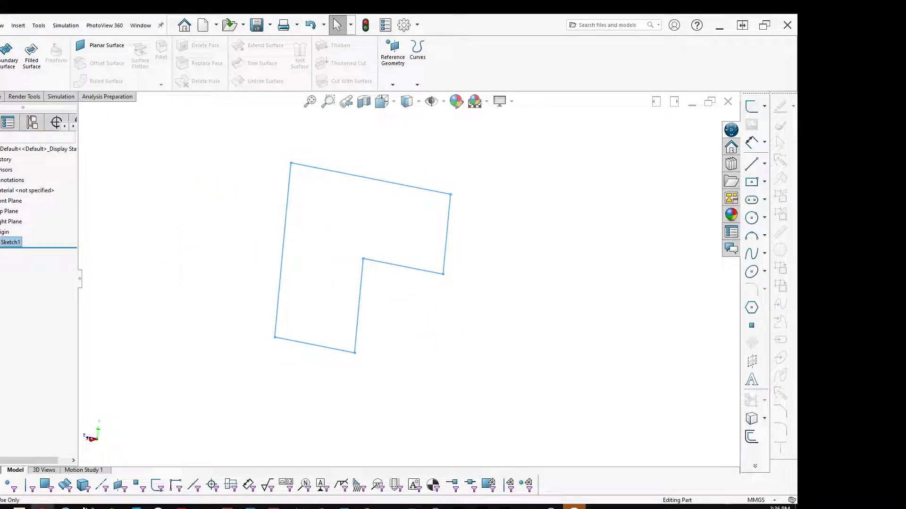
key(e)
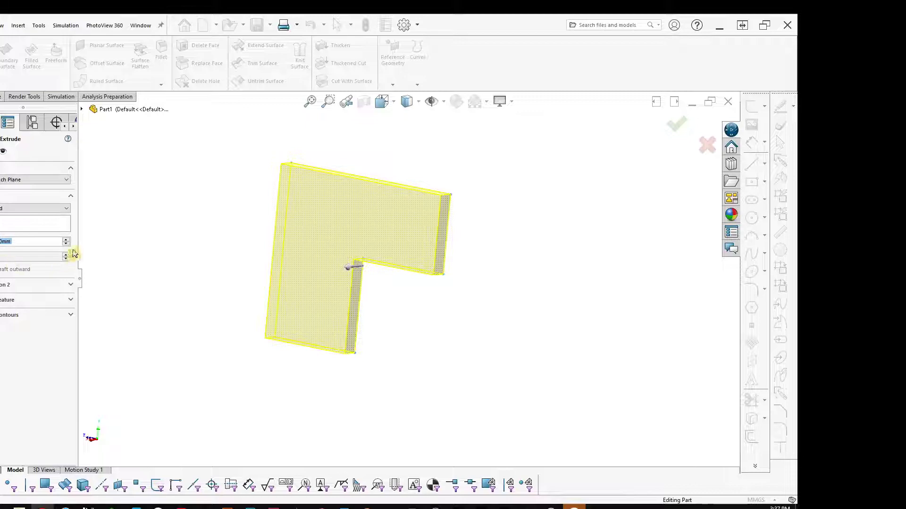
click(52, 210)
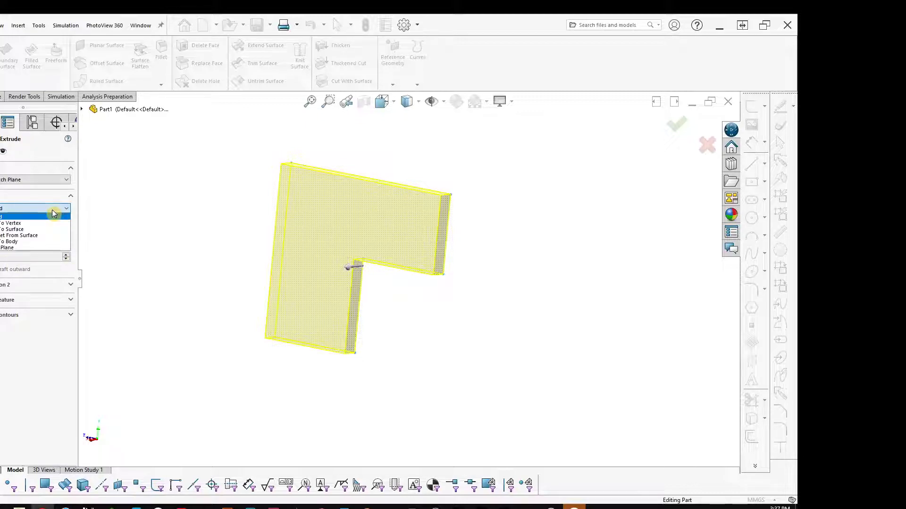
click(52, 216)
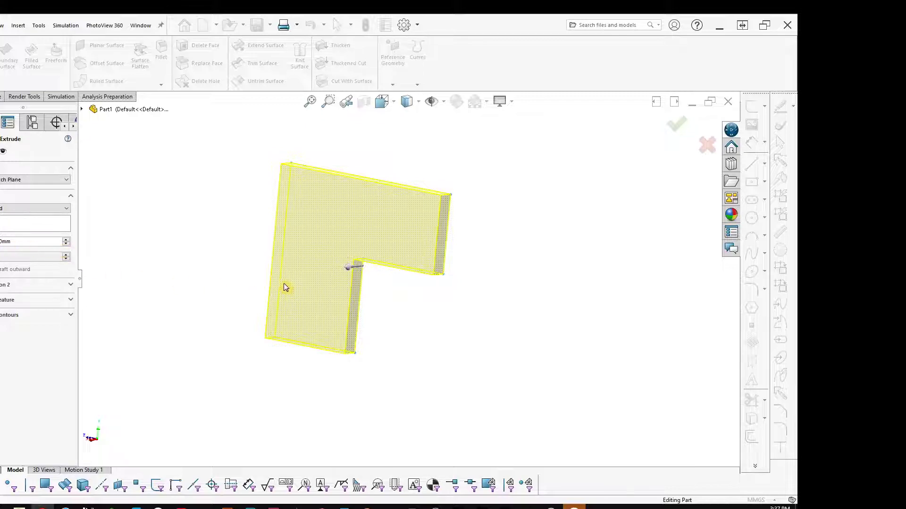
middle_drag(285, 287, 270, 291)
mouse_move(343, 275)
mouse_down()
mouse_move(281, 285)
mouse_move(269, 301)
mouse_move(549, 238)
mouse_move(224, 289)
mouse_move(259, 283)
mouse_up()
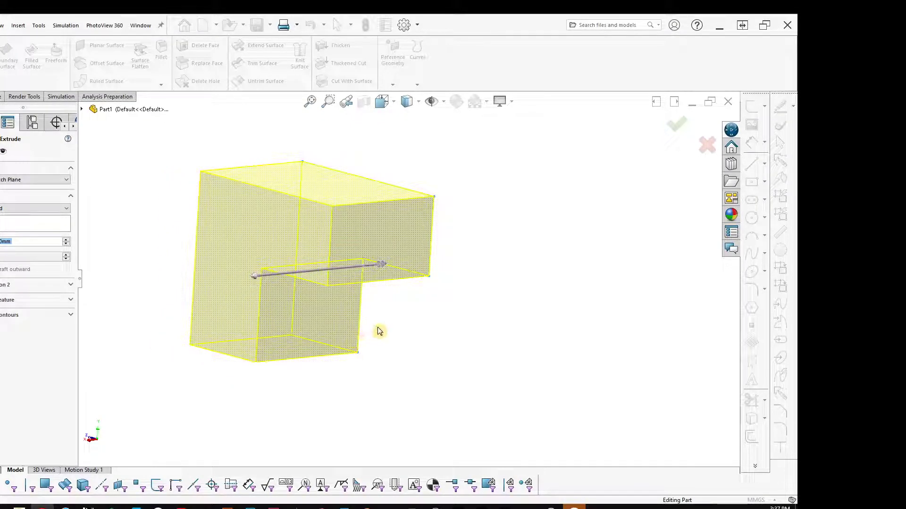
ctrl+middle_drag(383, 330, 454, 320)
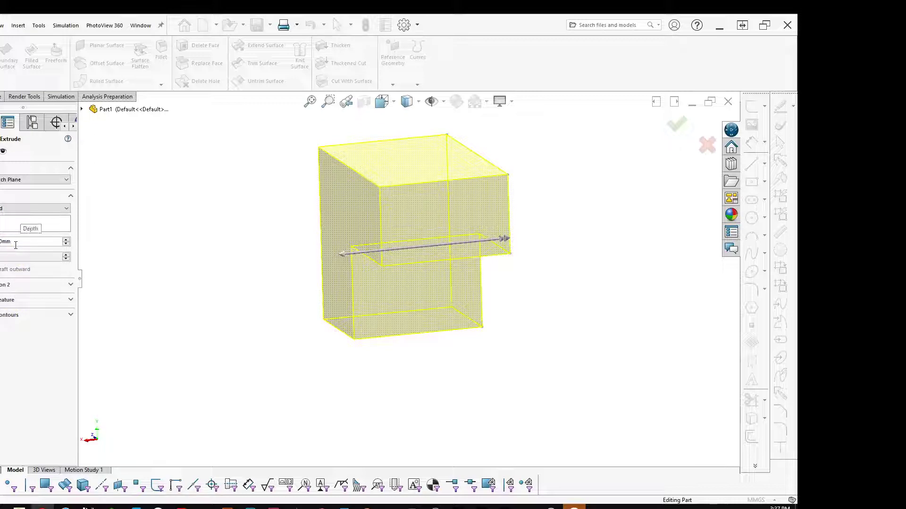
middle_drag(193, 221, 179, 231)
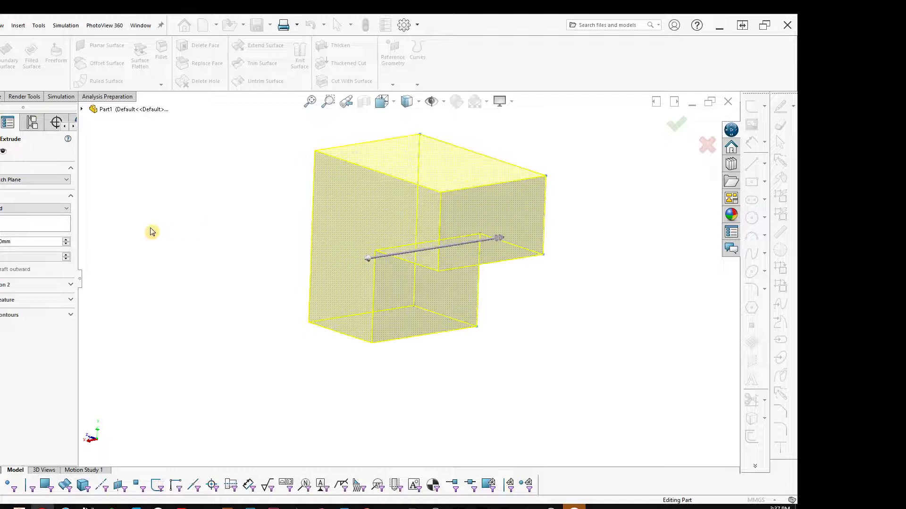
key(Return)
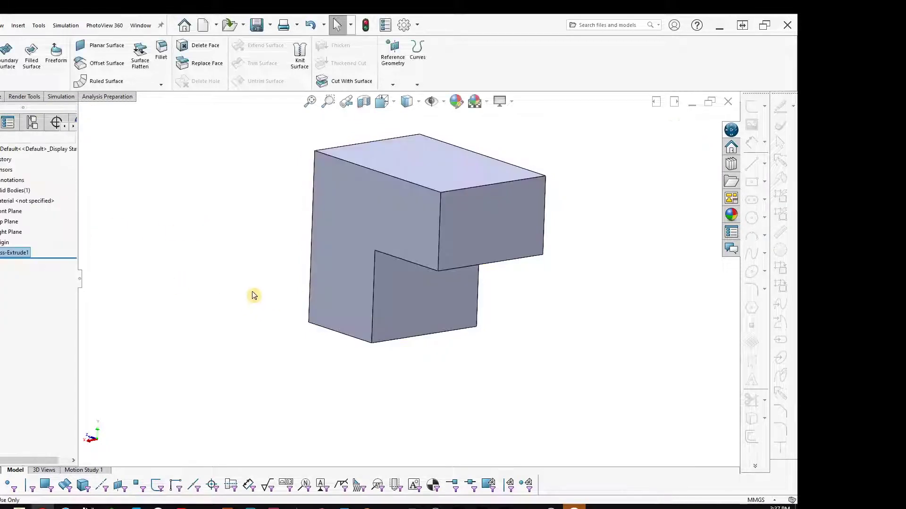
middle_drag(285, 299, 228, 207)
middle_drag(278, 325, 349, 347)
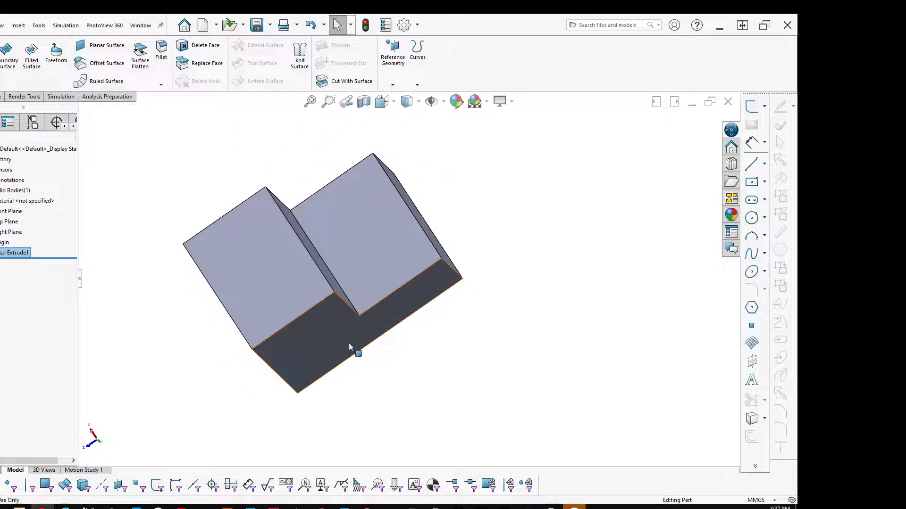
click(380, 213)
click(420, 166)
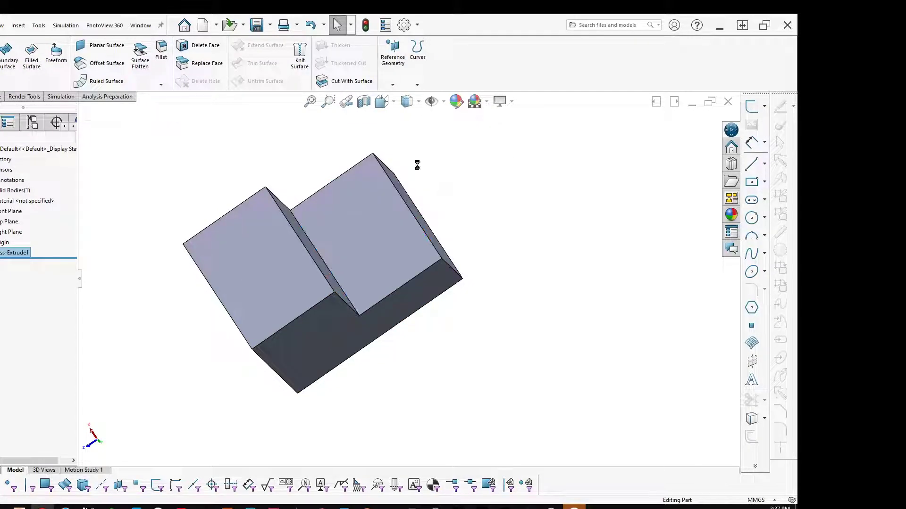
click(707, 145)
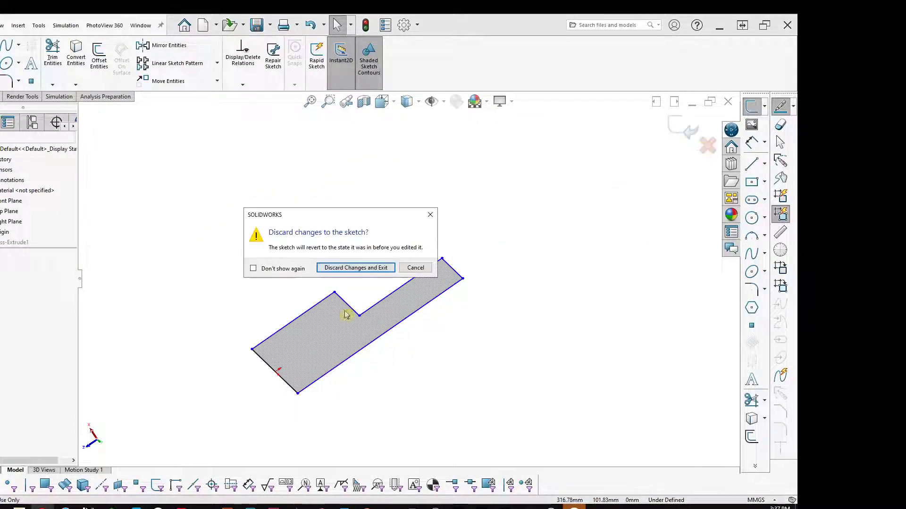
click(352, 268)
click(362, 254)
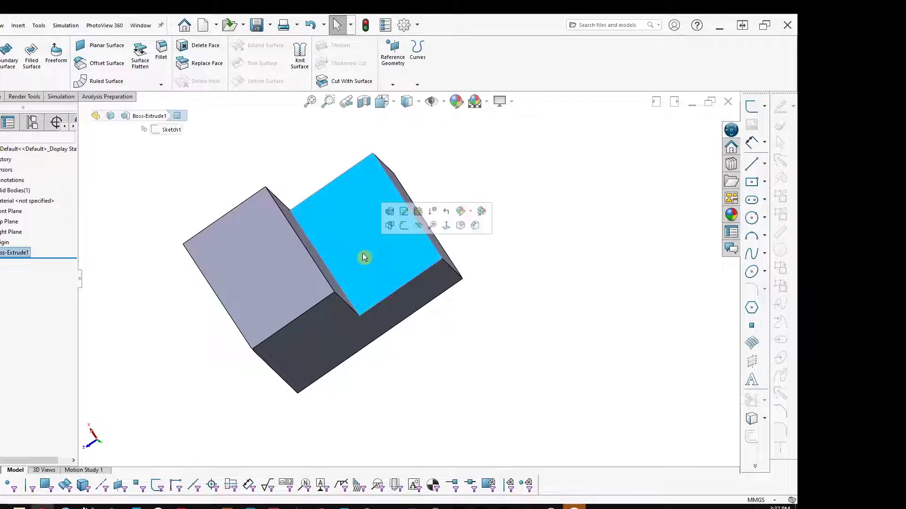
right_click(363, 254)
click(393, 231)
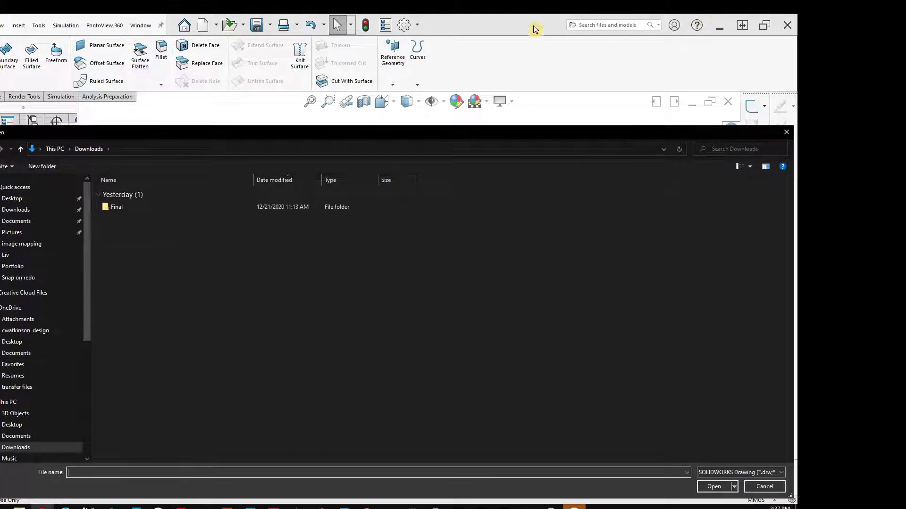
click(785, 134)
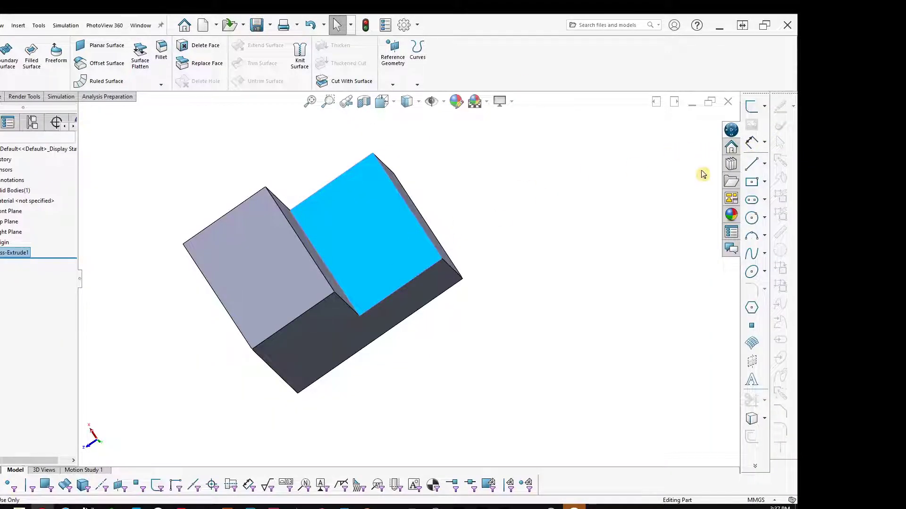
Sketch a corner rectangle on the step's inner face, spanning its full width along the outer edge and covering just under half the face
right_click(382, 245)
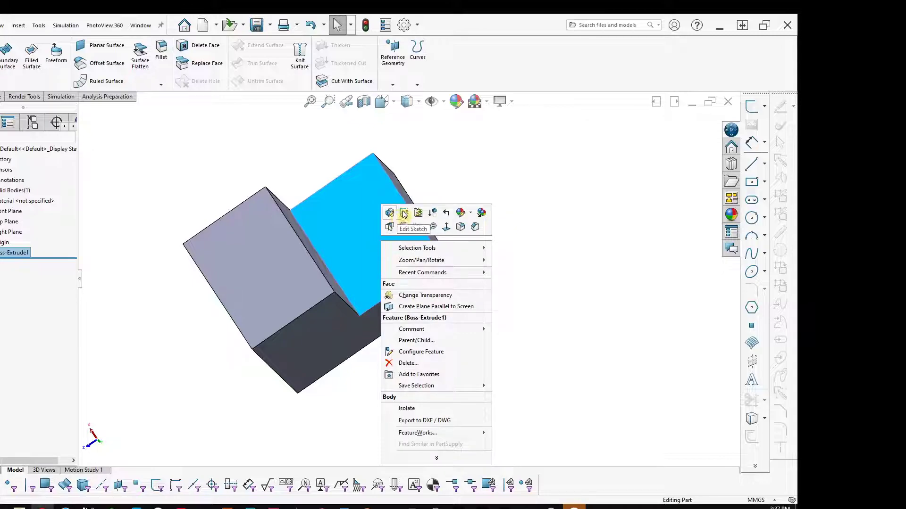
click(404, 230)
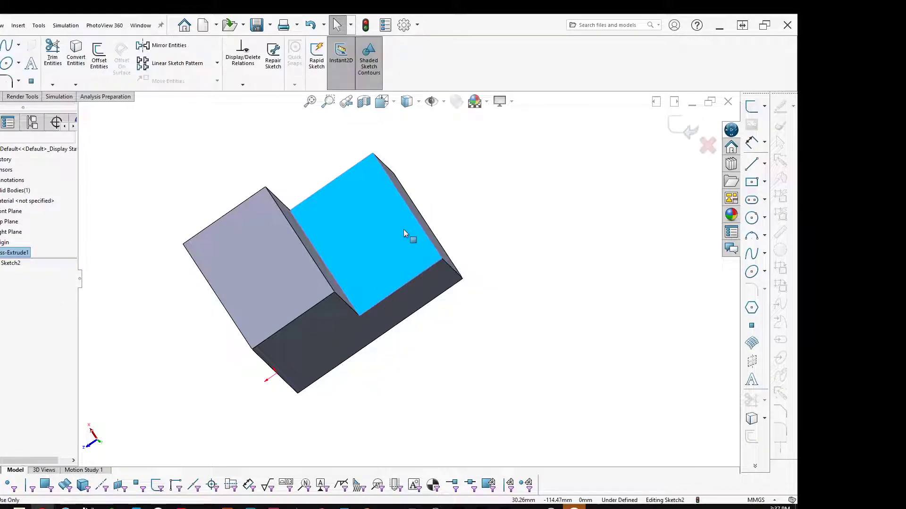
click(752, 182)
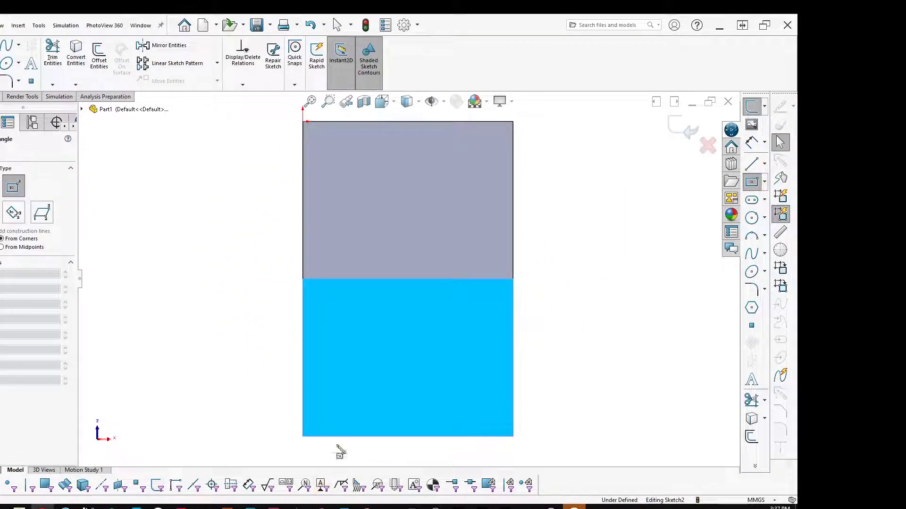
click(765, 183)
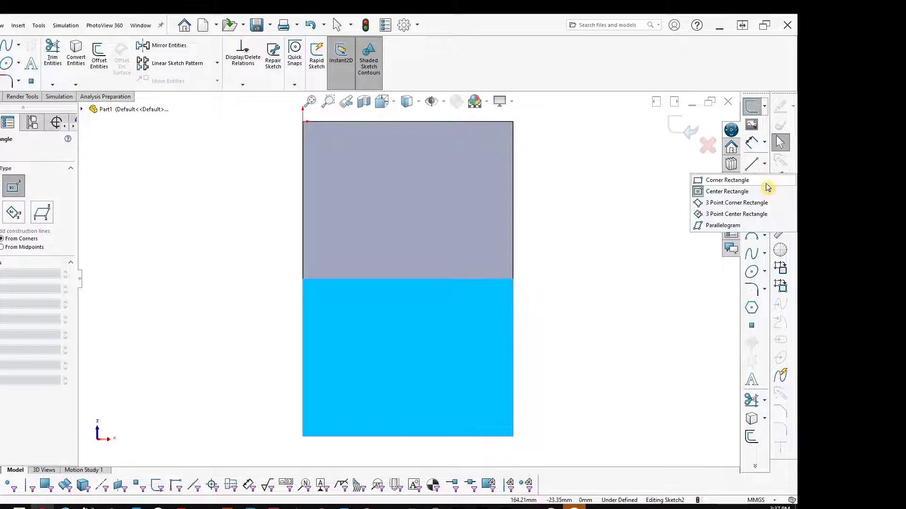
click(738, 179)
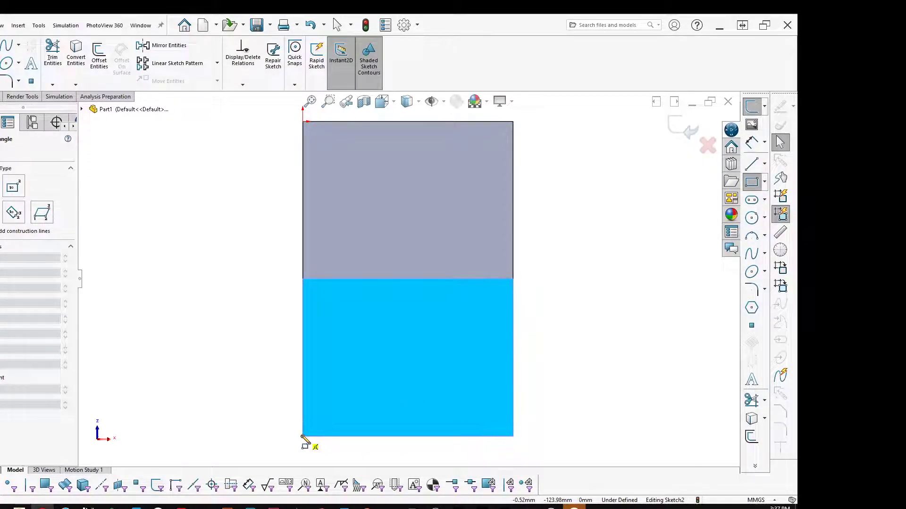
click(302, 437)
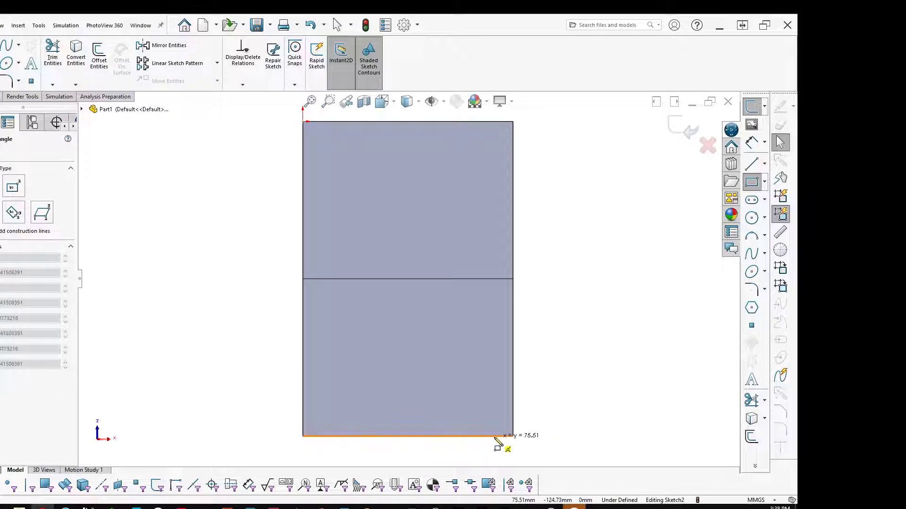
click(514, 370)
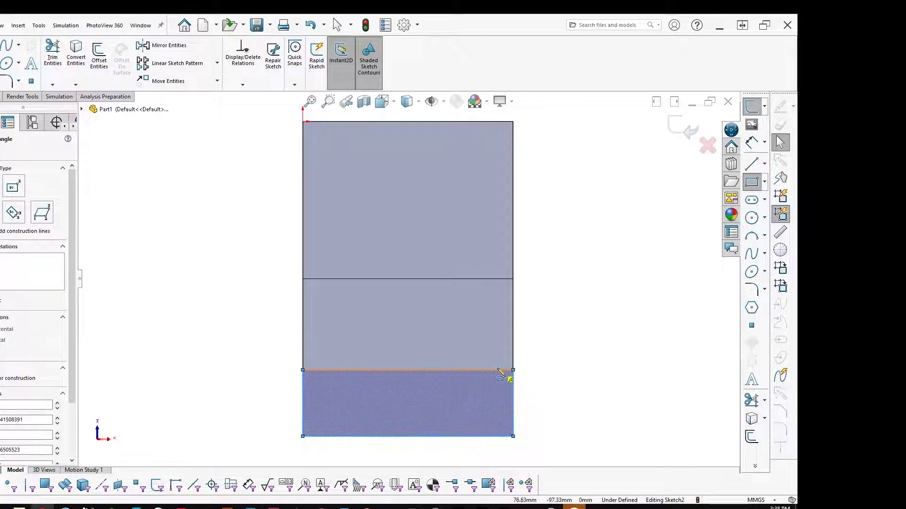
key(Escape)
Set up a boss extrusion of the rectangle with the Up To Vertex end condition, ending at a top corner of the taller block
mouse_move(487, 368)
middle_down()
mouse_move(556, 324)
mouse_move(588, 267)
mouse_move(593, 301)
mouse_move(574, 293)
mouse_move(556, 319)
mouse_move(519, 267)
mouse_move(541, 237)
mouse_move(544, 250)
mouse_move(510, 298)
middle_up()
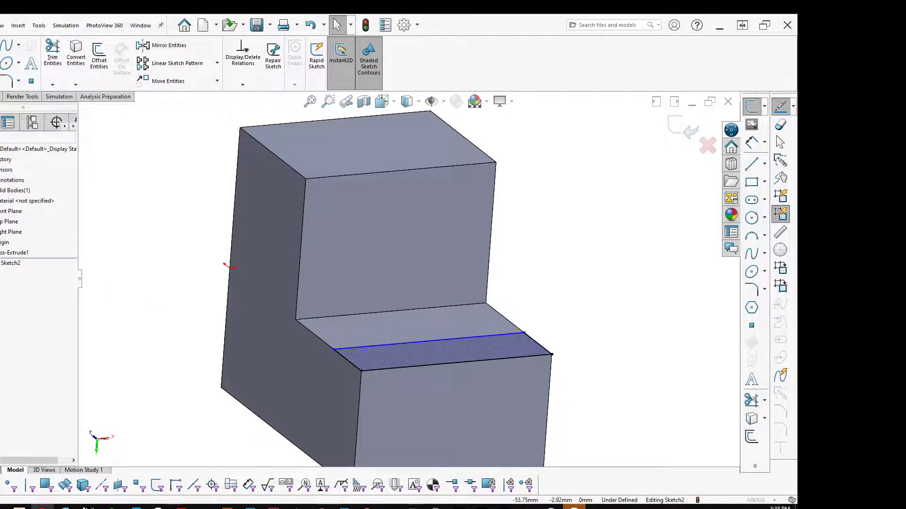
click(1, 293)
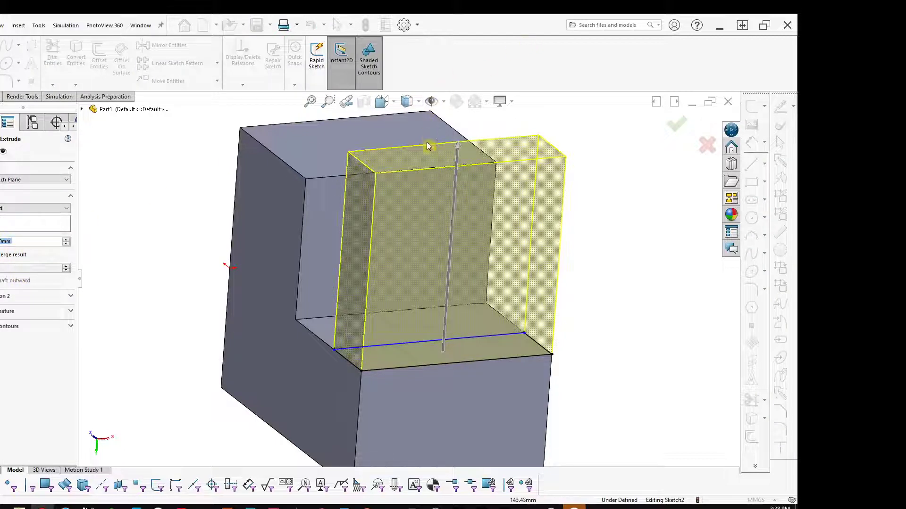
mouse_move(456, 153)
mouse_down()
mouse_move(443, 404)
mouse_move(439, 274)
mouse_move(451, 231)
mouse_up()
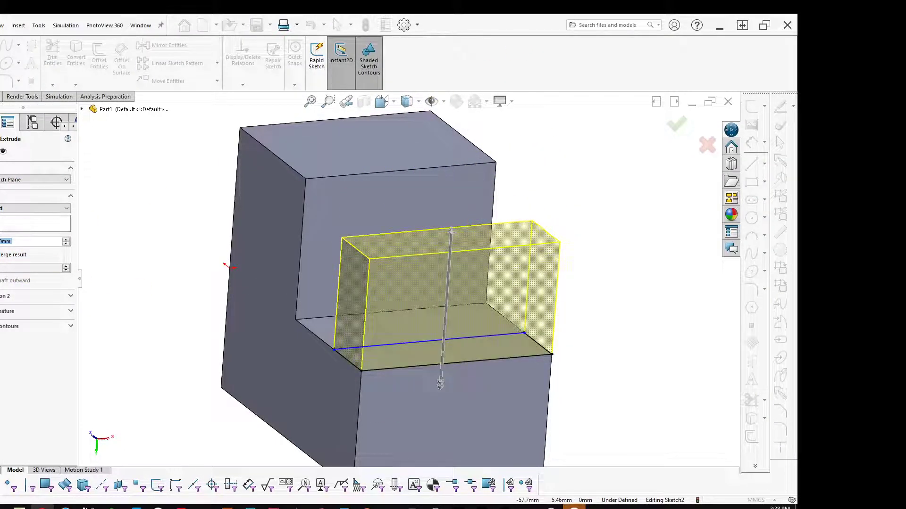
click(40, 208)
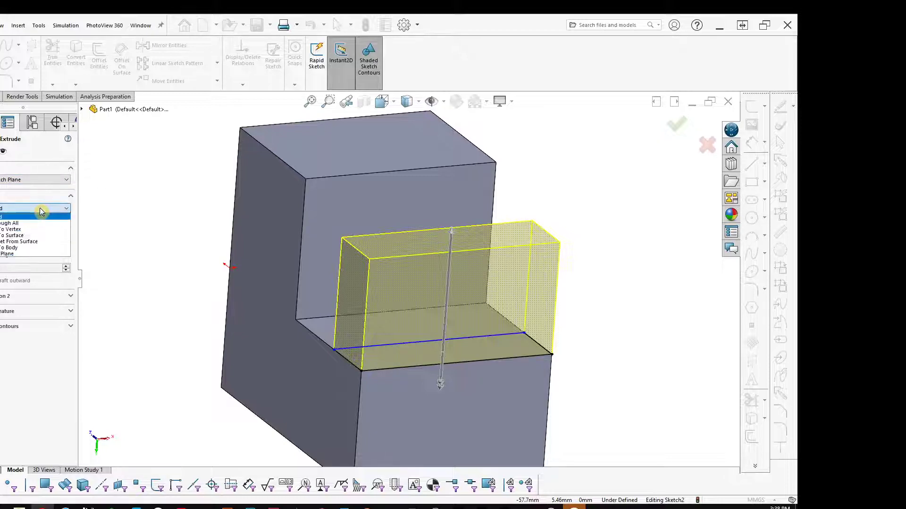
click(13, 230)
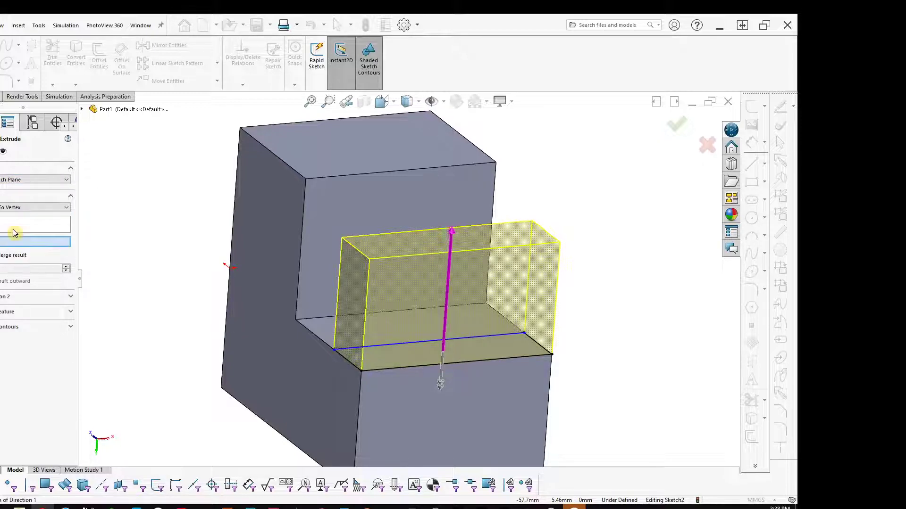
click(306, 180)
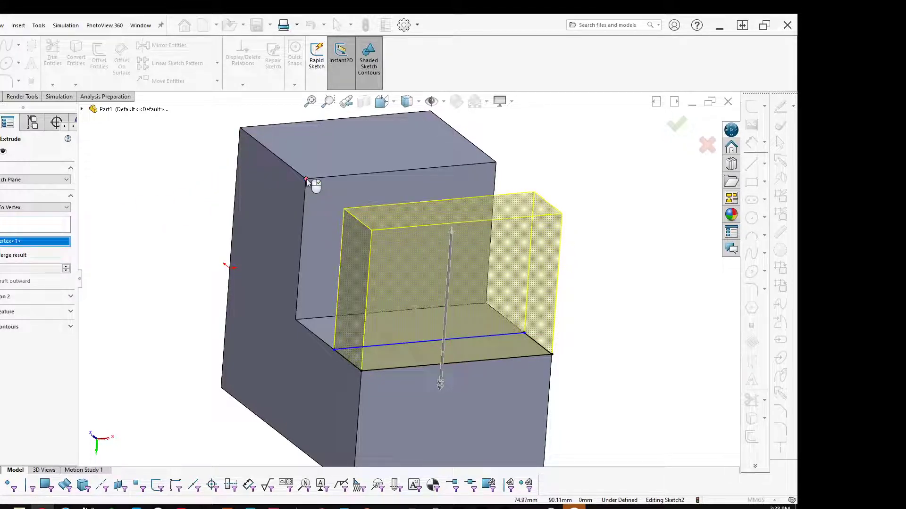
Replace the end vertex with the taller block's top inner edge and finish the extrusion
middle_drag(232, 259, 252, 251)
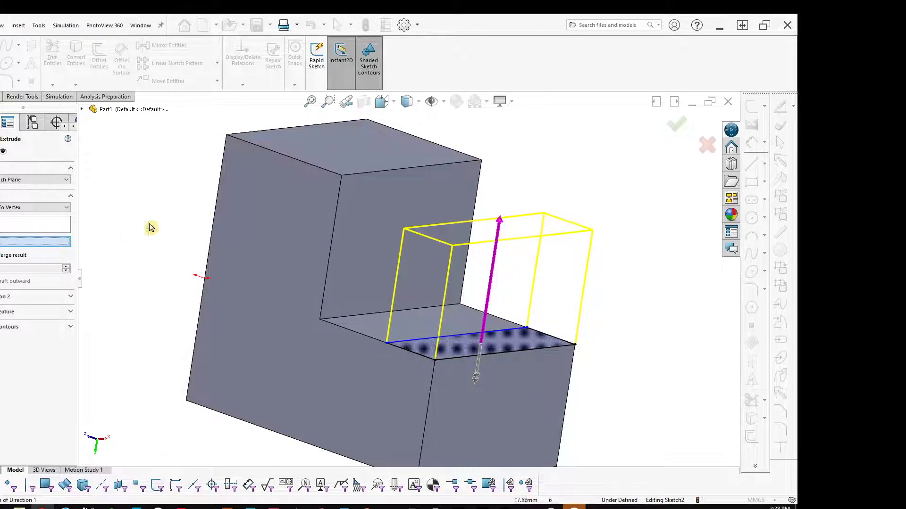
click(405, 170)
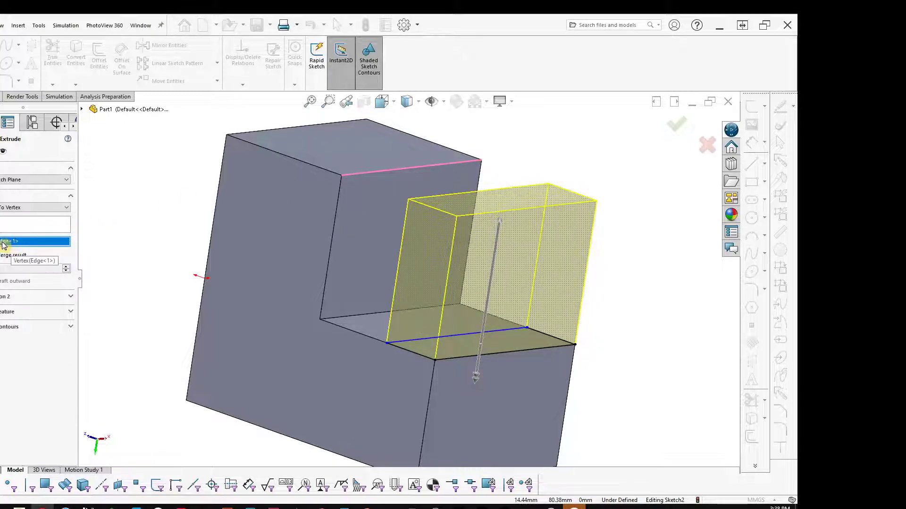
middle_drag(228, 253, 254, 216)
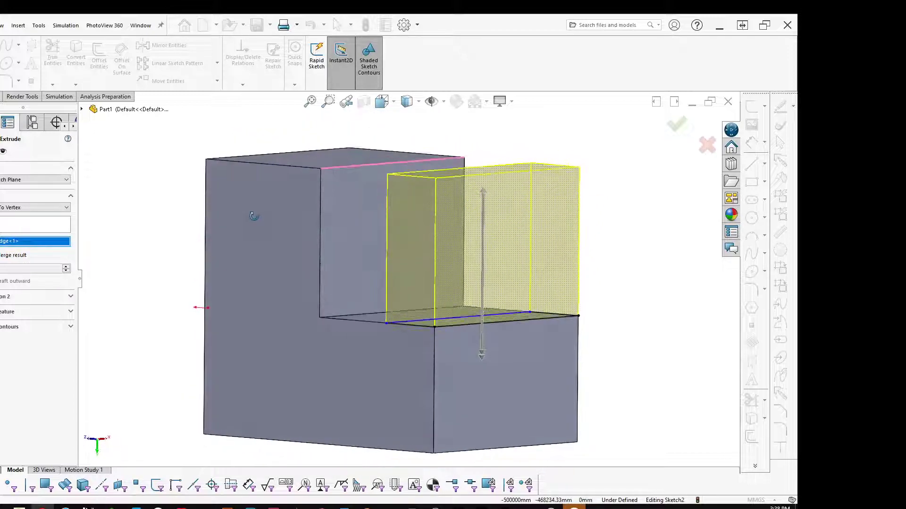
click(675, 125)
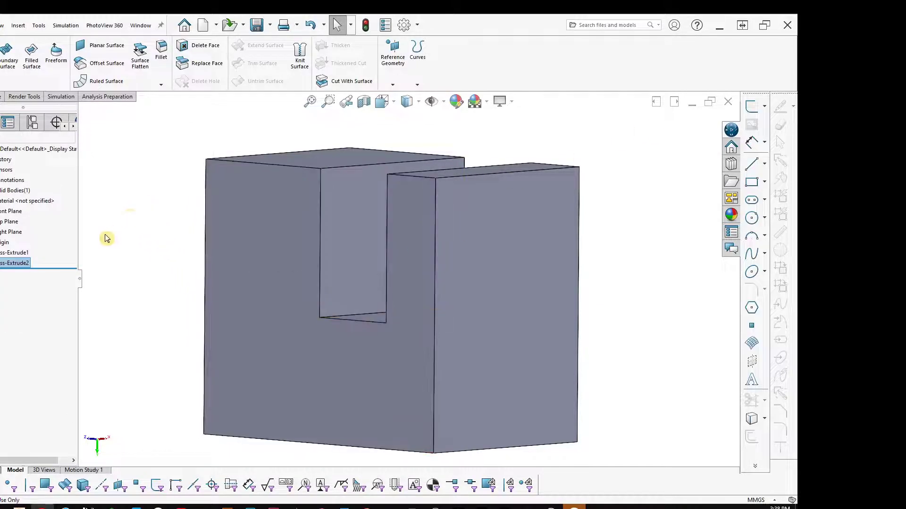
Sketch a corner rectangle on the block's notched side face, in the solid area beyond the notch's closed end
middle_drag(207, 283, 184, 261)
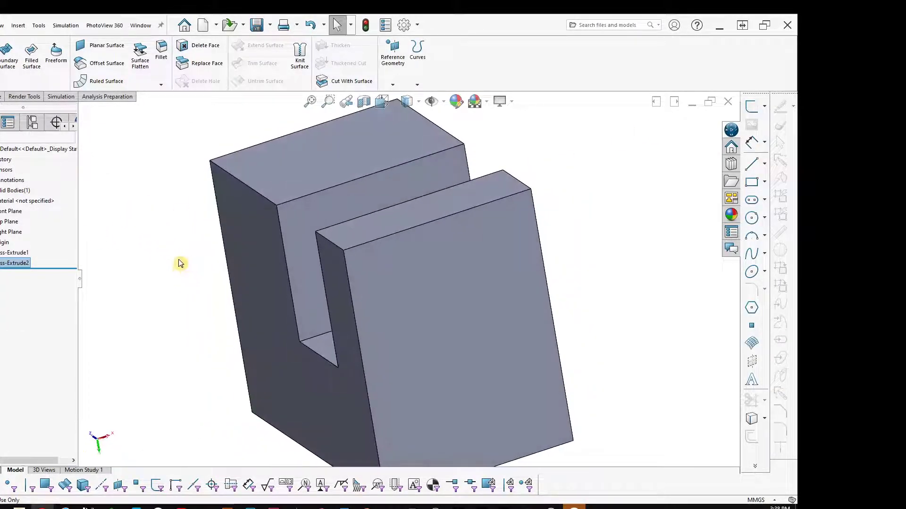
middle_drag(145, 202, 156, 196)
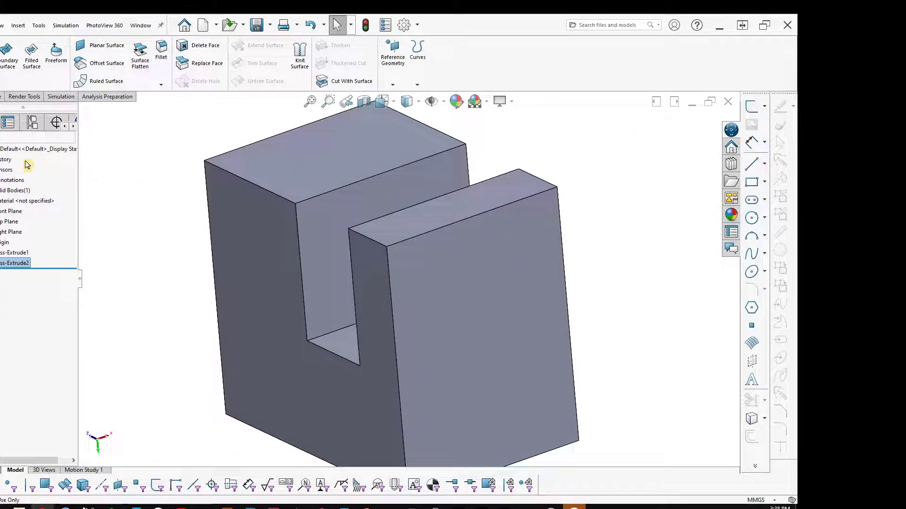
click(251, 225)
click(293, 196)
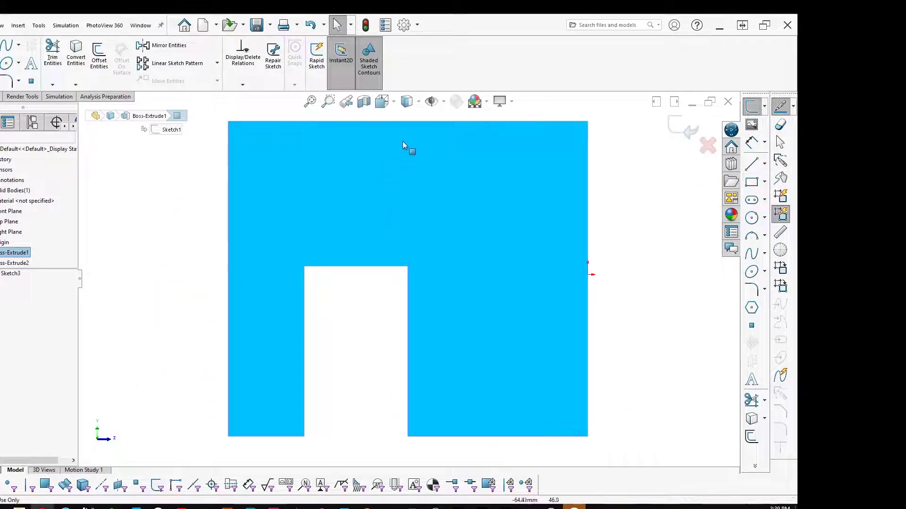
click(400, 166)
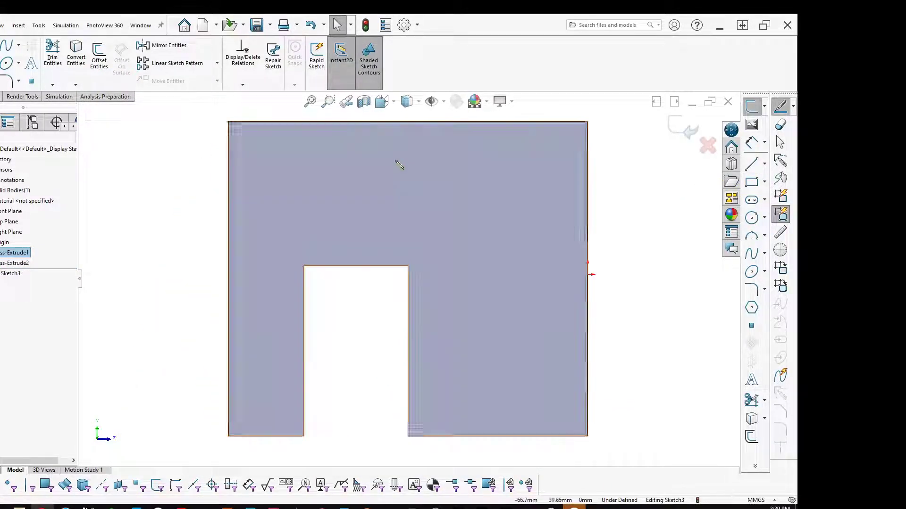
click(752, 182)
click(374, 154)
click(544, 220)
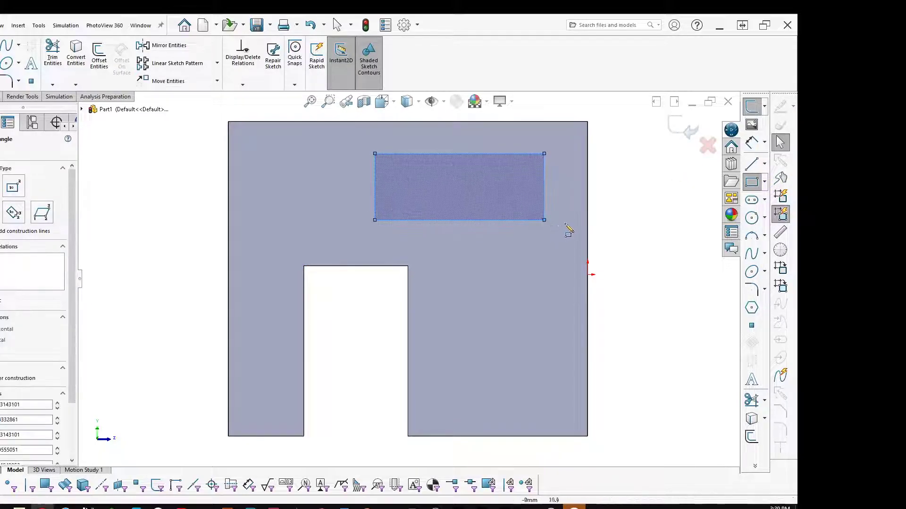
mouse_move(668, 147)
middle_down()
mouse_move(607, 155)
mouse_move(542, 111)
mouse_move(552, 180)
middle_up()
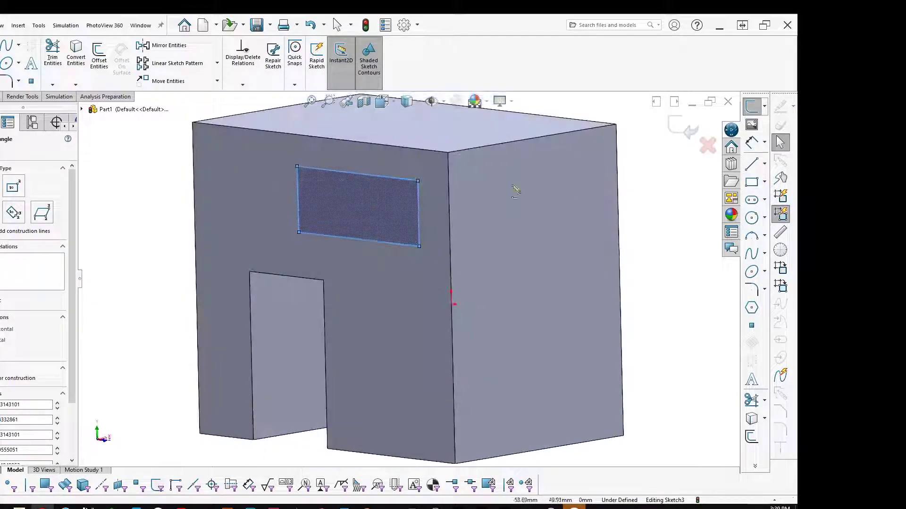
key(Escape)
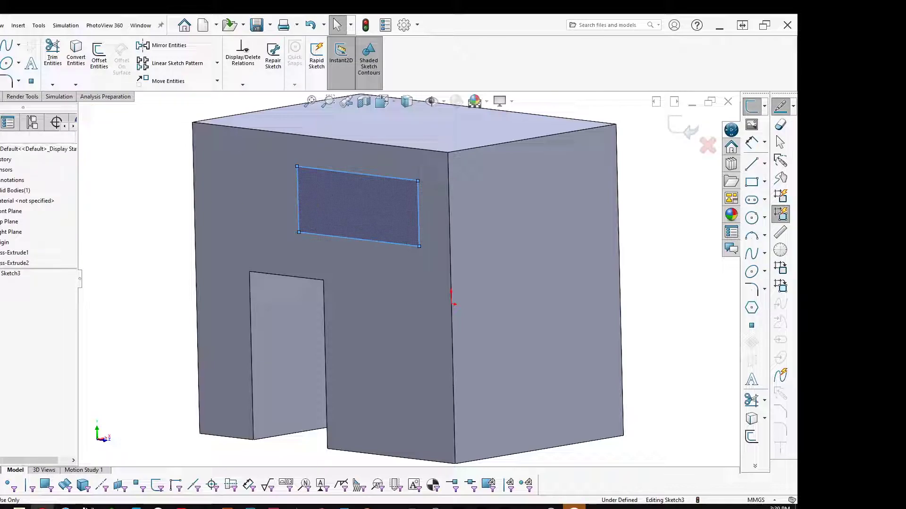
Set up a boss extrusion of the rectangle with the Through All end condition, directed into the block
key(e)
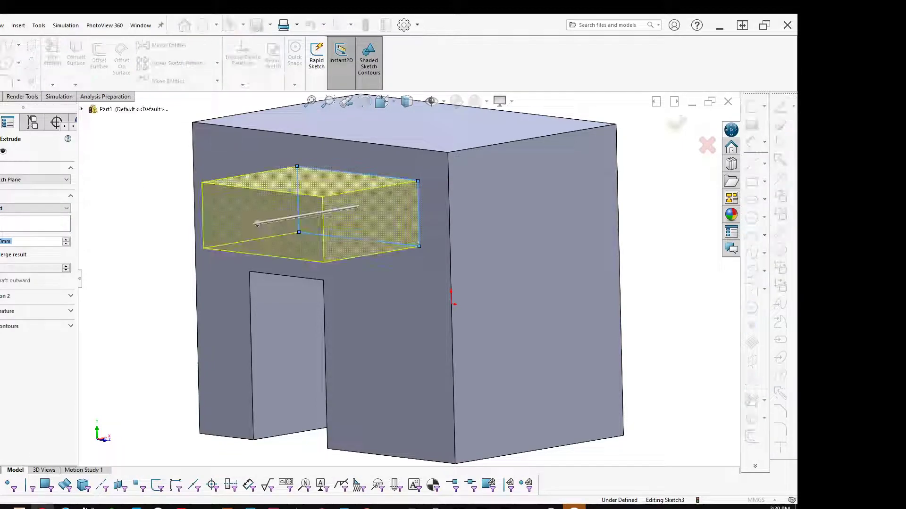
click(43, 208)
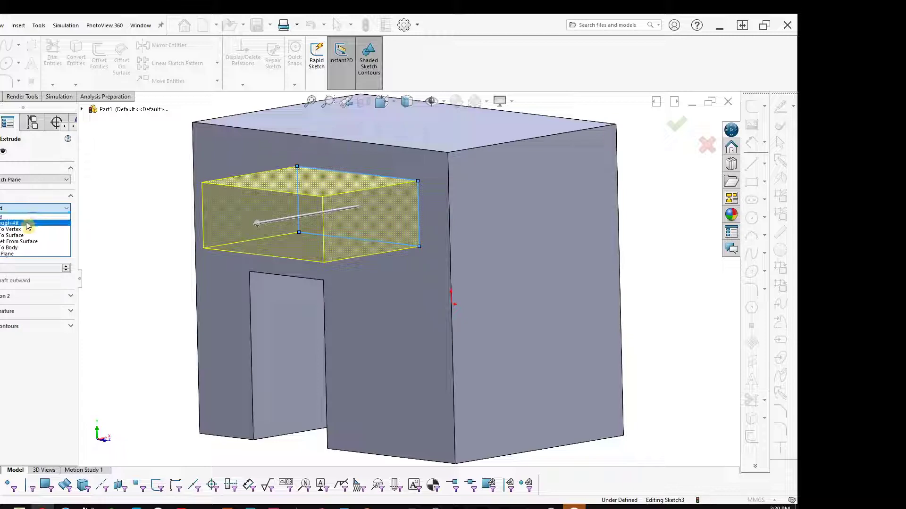
click(27, 221)
key(f)
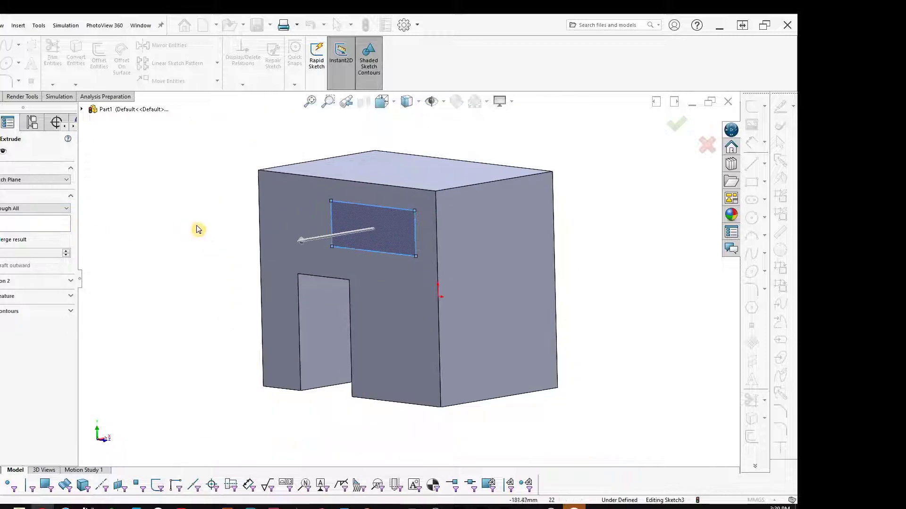
middle_drag(189, 228, 206, 245)
drag(267, 259, 391, 249)
mouse_move(342, 250)
middle_down()
mouse_move(293, 261)
mouse_move(347, 245)
mouse_move(373, 251)
mouse_move(387, 236)
mouse_move(354, 248)
middle_up()
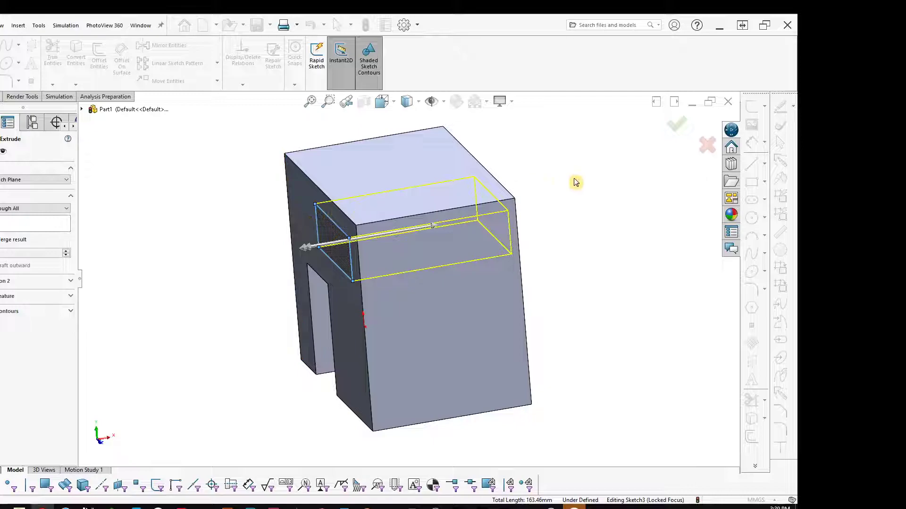
middle_drag(439, 265, 358, 275)
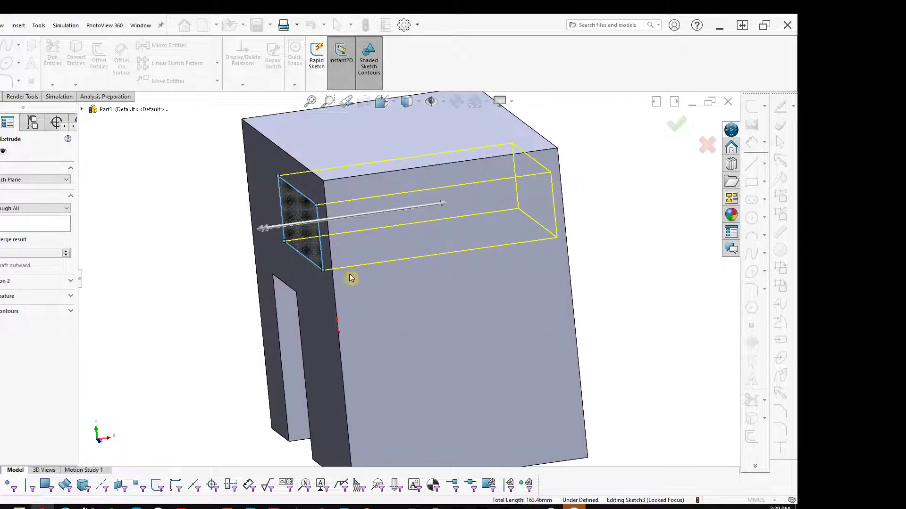
Add a second, Blind direction pointing out of the block, shorten it to a shallow protrusion, and finish the extrusion
mouse_move(250, 234)
mouse_down()
mouse_move(189, 238)
mouse_move(115, 323)
mouse_up()
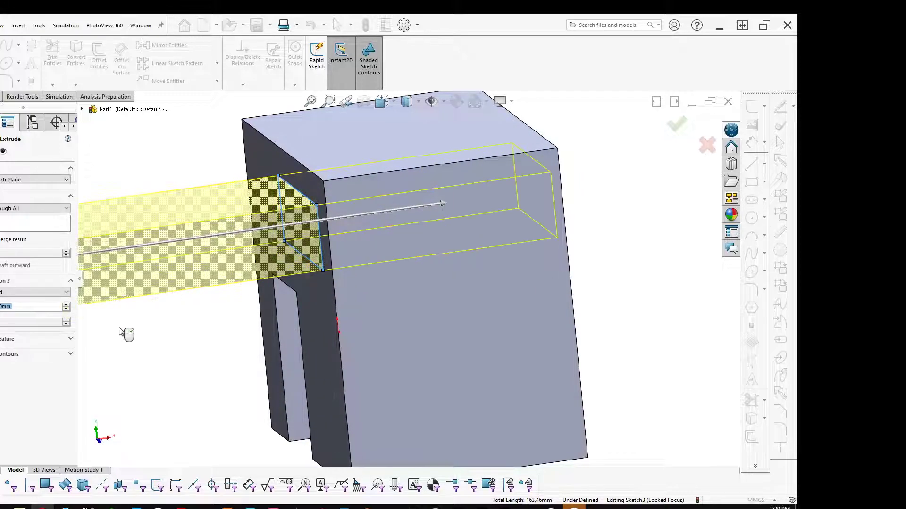
scroll(177, 349, up, 3)
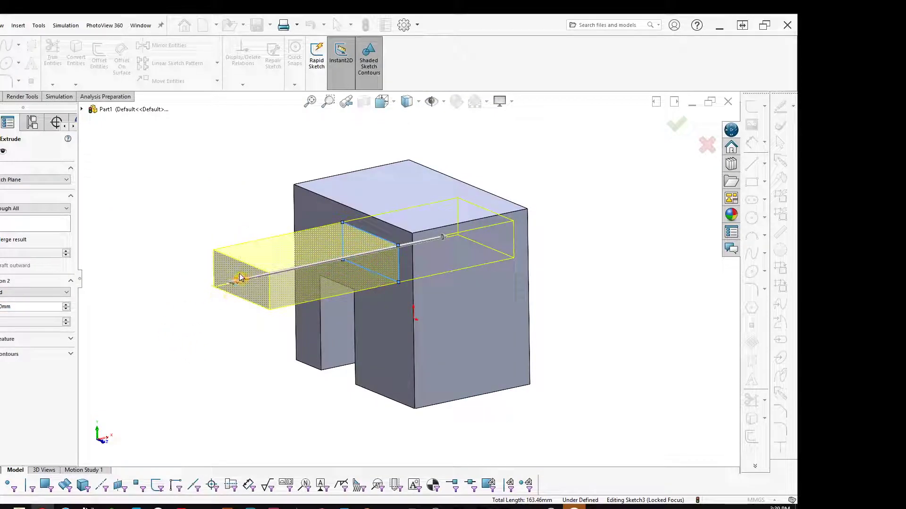
mouse_move(229, 287)
mouse_down()
mouse_move(198, 289)
mouse_move(236, 283)
mouse_up()
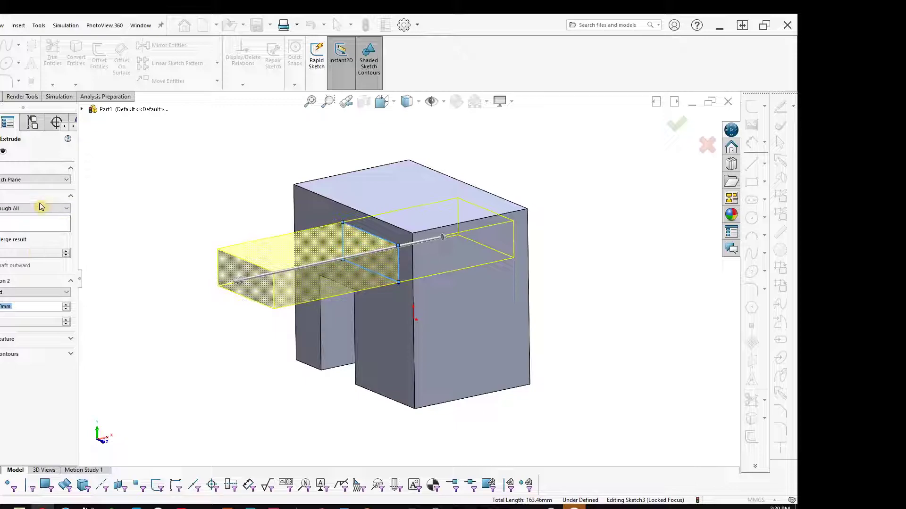
middle_drag(473, 241, 474, 220)
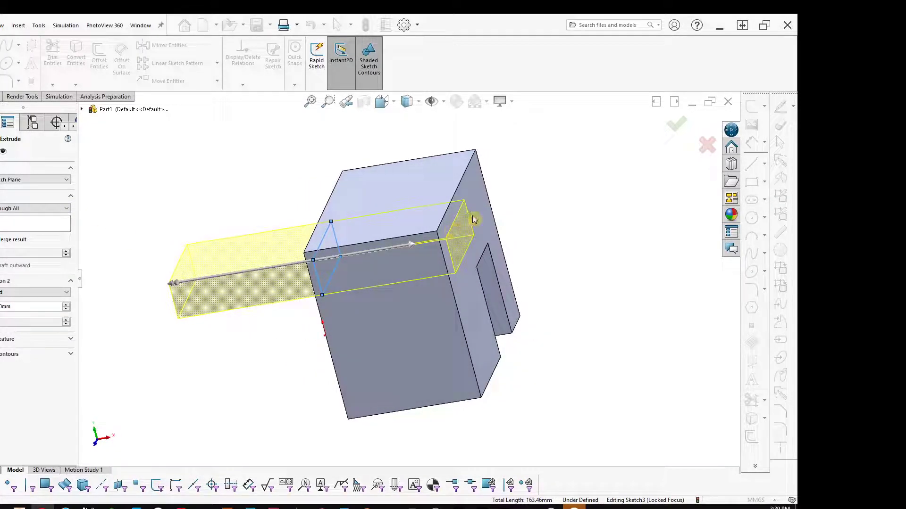
drag(171, 285, 377, 294)
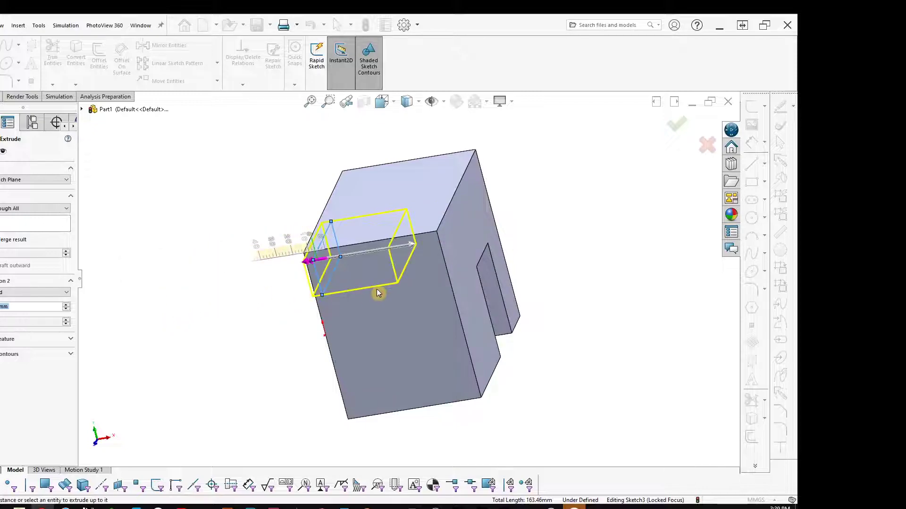
middle_drag(437, 280, 351, 297)
middle_drag(417, 259, 396, 252)
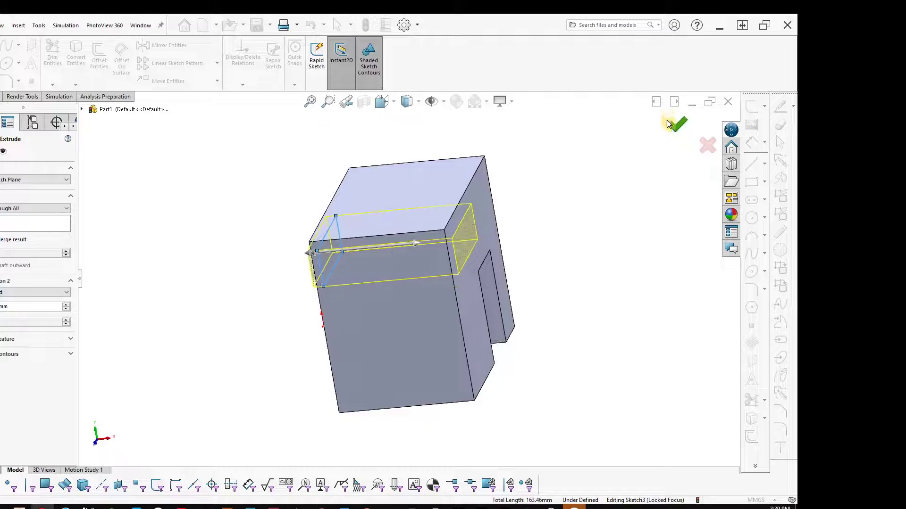
click(673, 126)
Sketch a corner rectangle on the opposite notched face, on the wider leg beside the notch
middle_drag(505, 307, 408, 324)
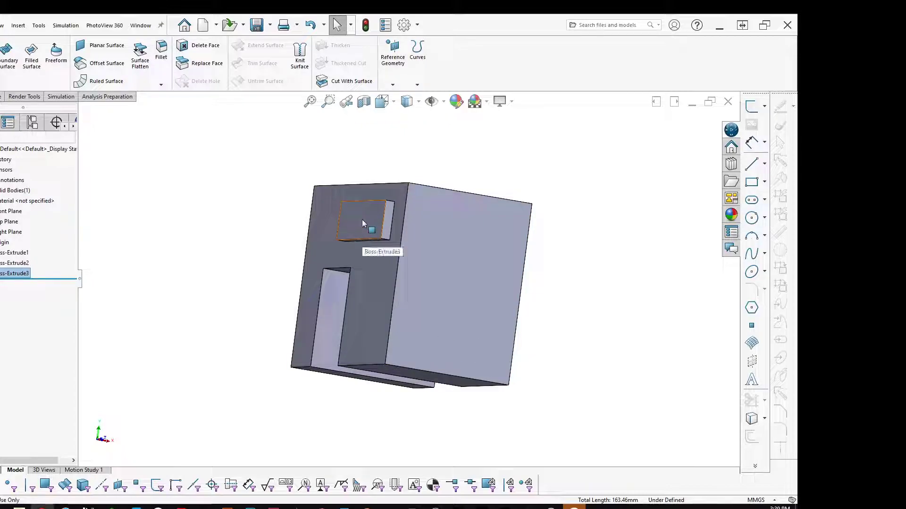
middle_drag(364, 219, 295, 255)
middle_drag(428, 325, 387, 314)
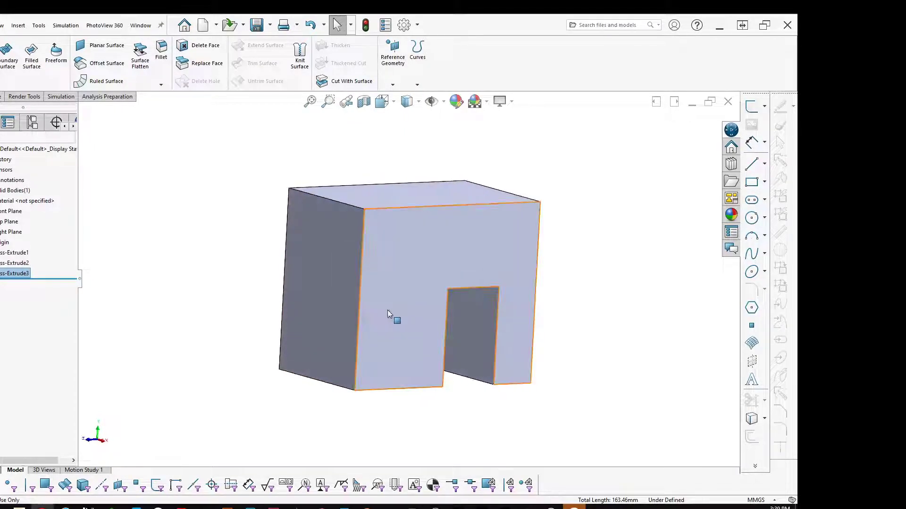
click(388, 313)
click(431, 282)
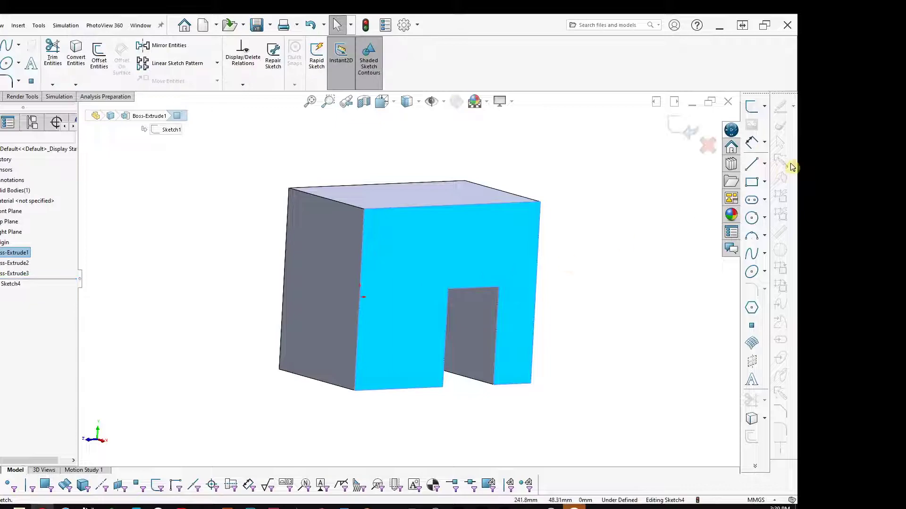
click(751, 182)
click(375, 296)
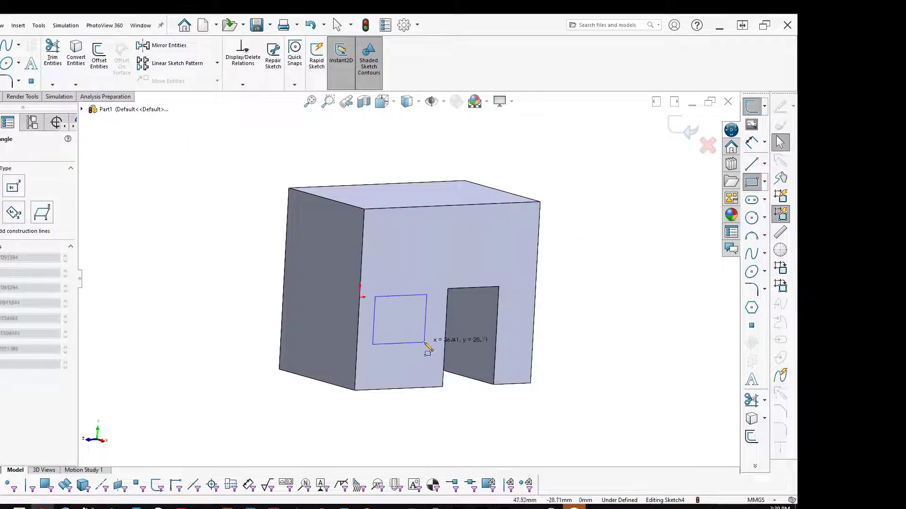
click(426, 343)
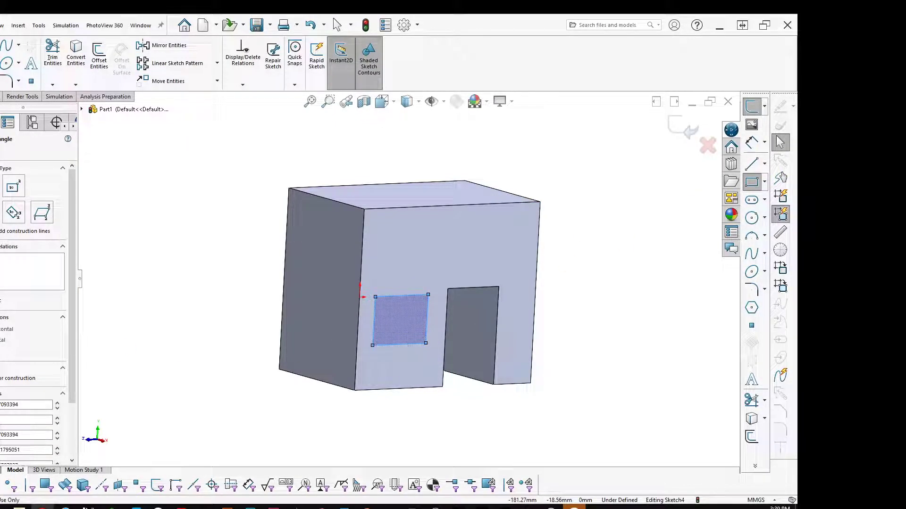
key(Escape)
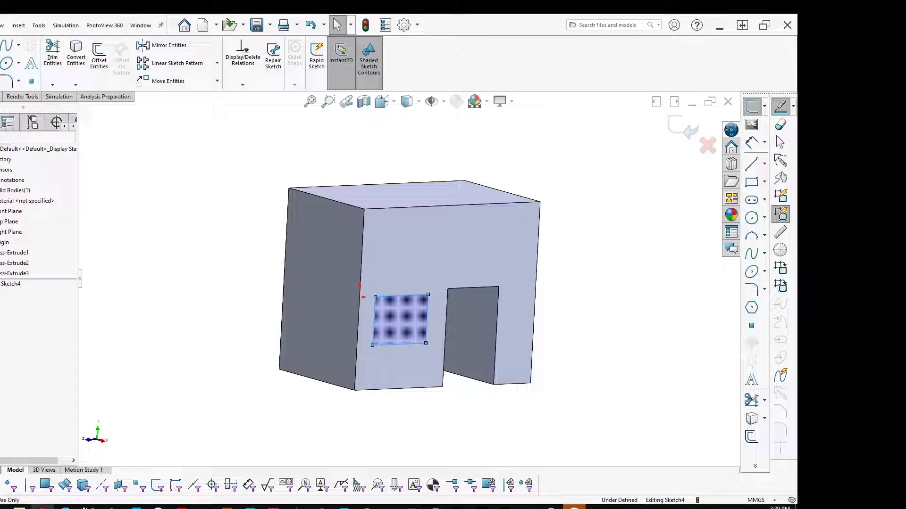
Extrude the new rectangle through the block as a separate body, using the reversed direction and the Through All end condition
click(1, 108)
middle_drag(227, 239, 266, 252)
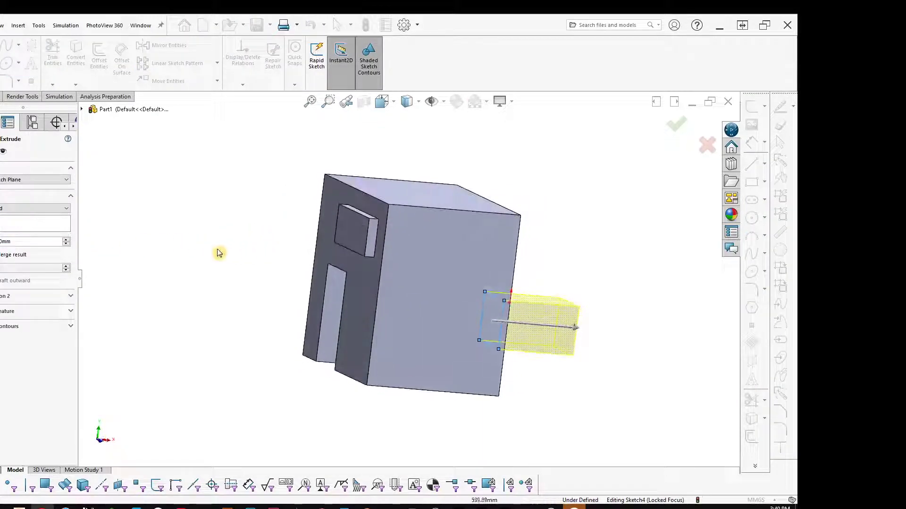
drag(575, 328, 407, 314)
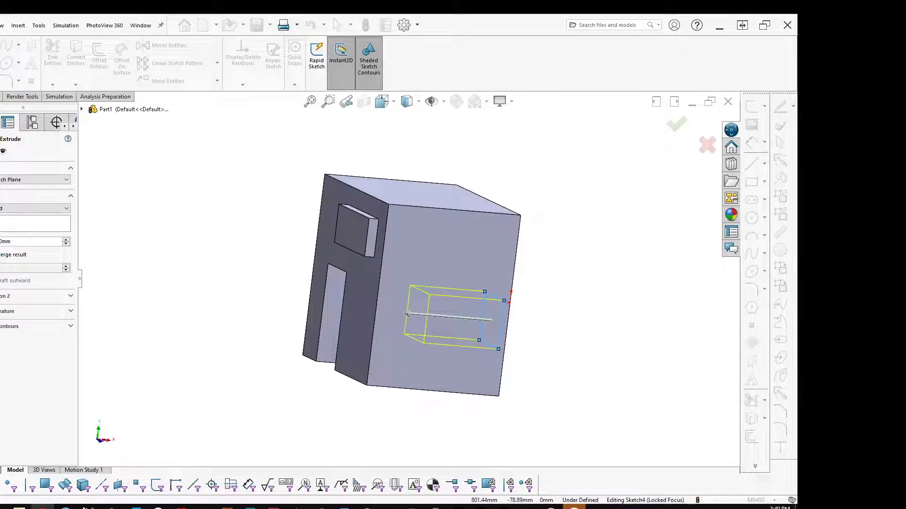
click(5, 208)
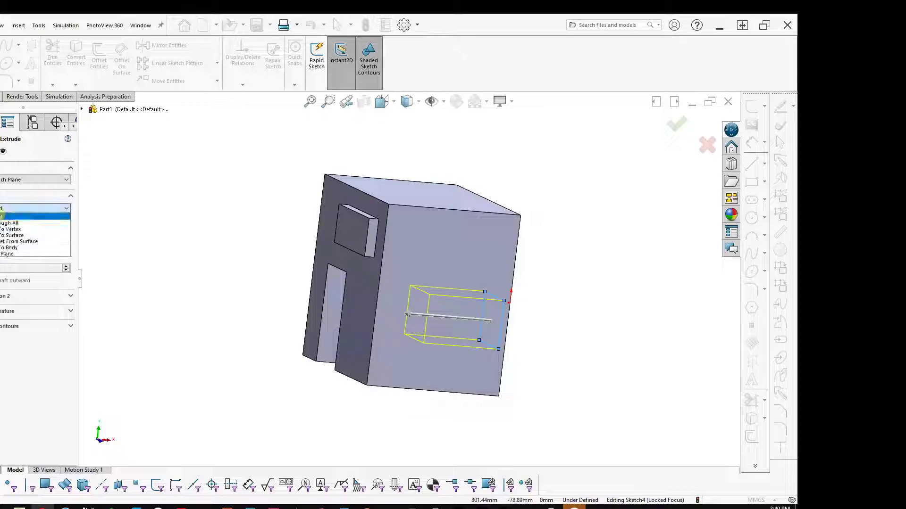
click(6, 223)
middle_drag(233, 338, 387, 294)
scroll(525, 302, down, 3)
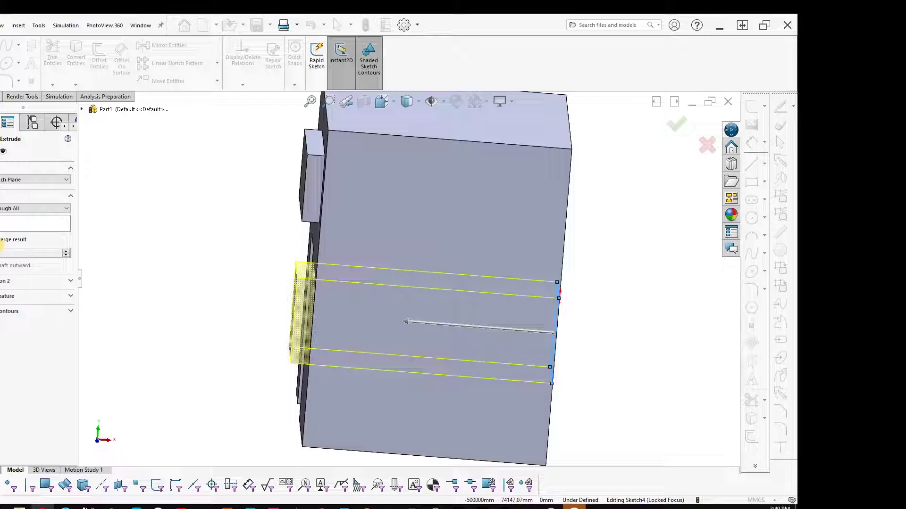
middle_drag(459, 308, 481, 237)
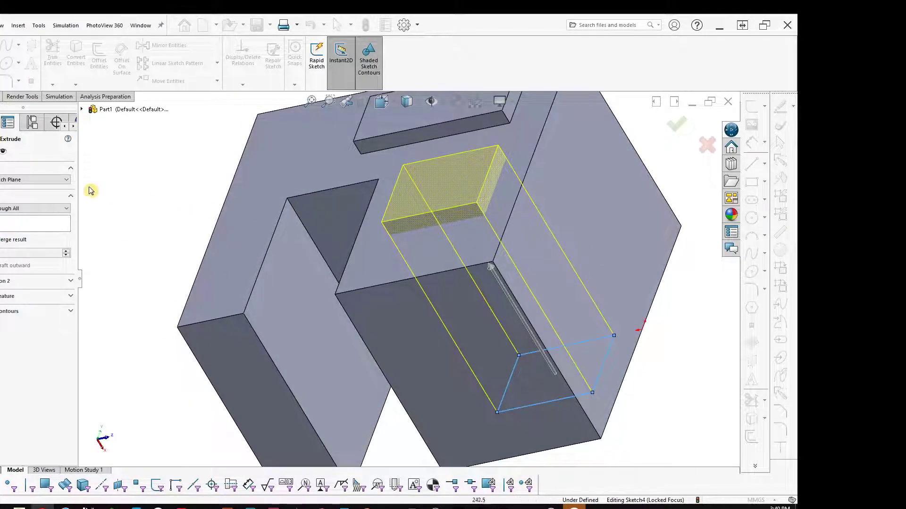
click(0, 151)
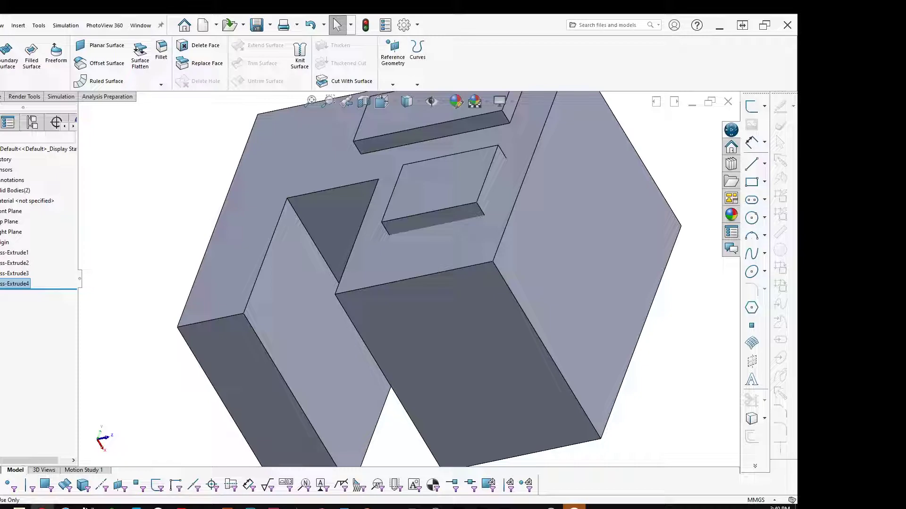
Sketch an open three-point spline on the Top Plane, curving around one side of the block
middle_drag(124, 245, 153, 270)
scroll(149, 230, up, 5)
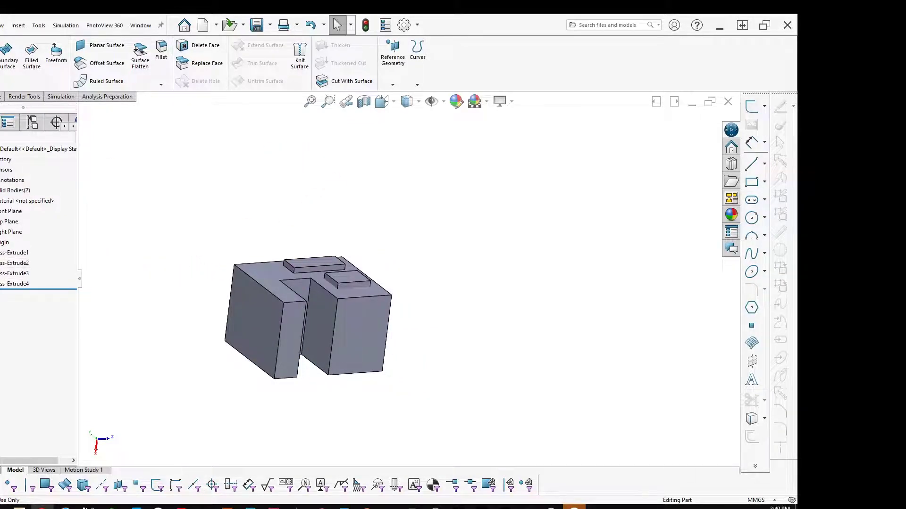
click(10, 221)
click(43, 202)
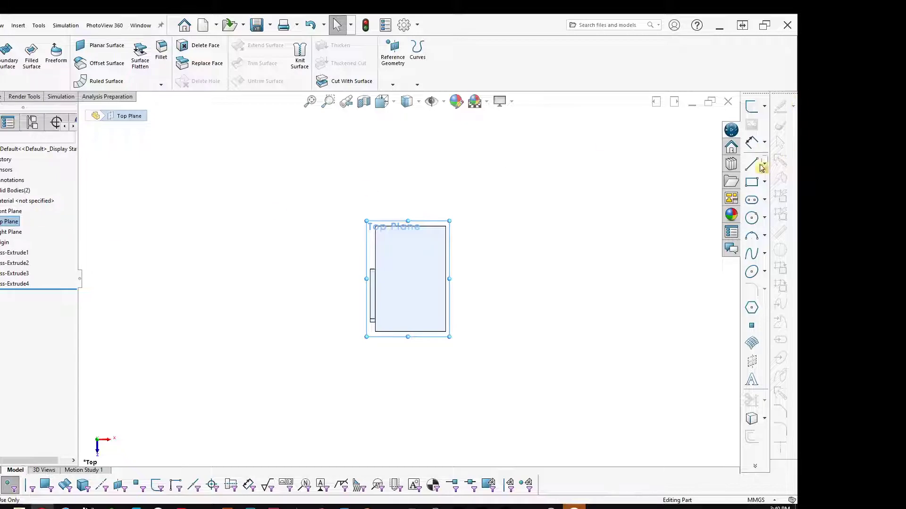
click(752, 261)
click(321, 179)
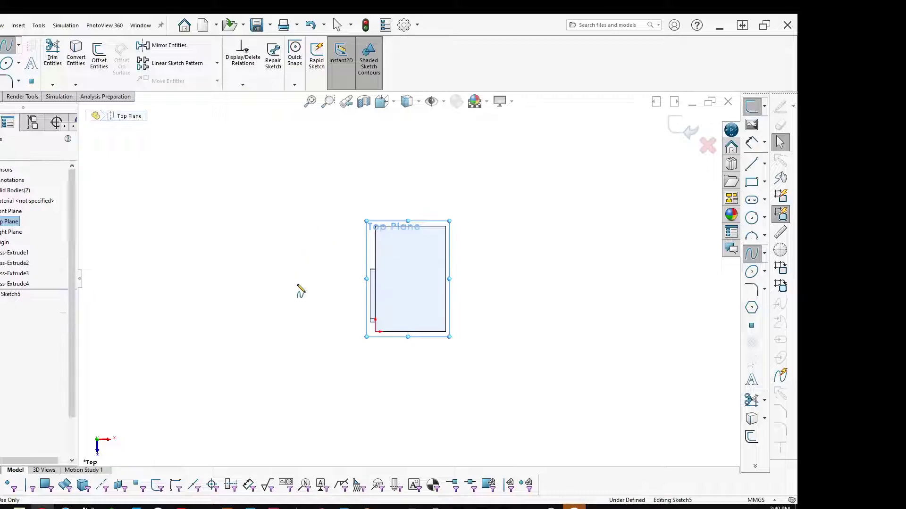
click(292, 287)
right_click(332, 400)
click(339, 400)
Extrude the open spline as a surface in both directions so that it spans past the block on either side
middle_drag(237, 318, 374, 182)
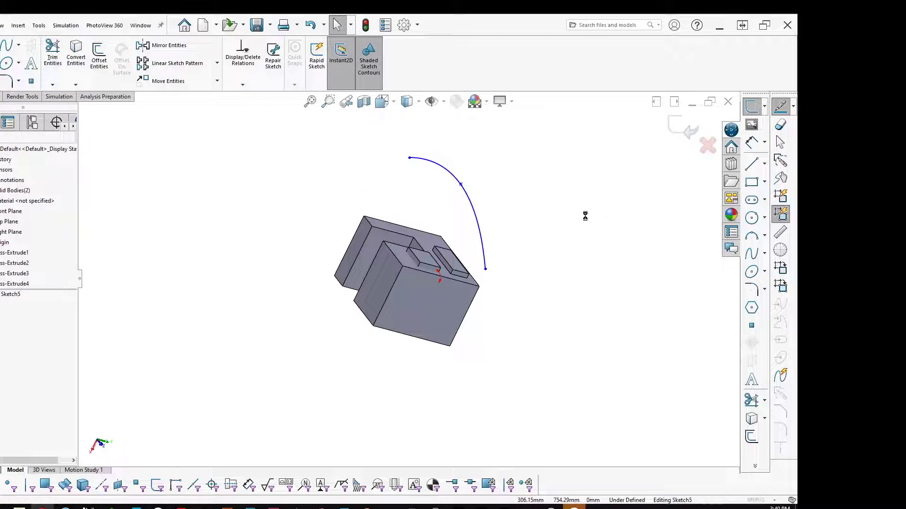
drag(494, 211, 594, 222)
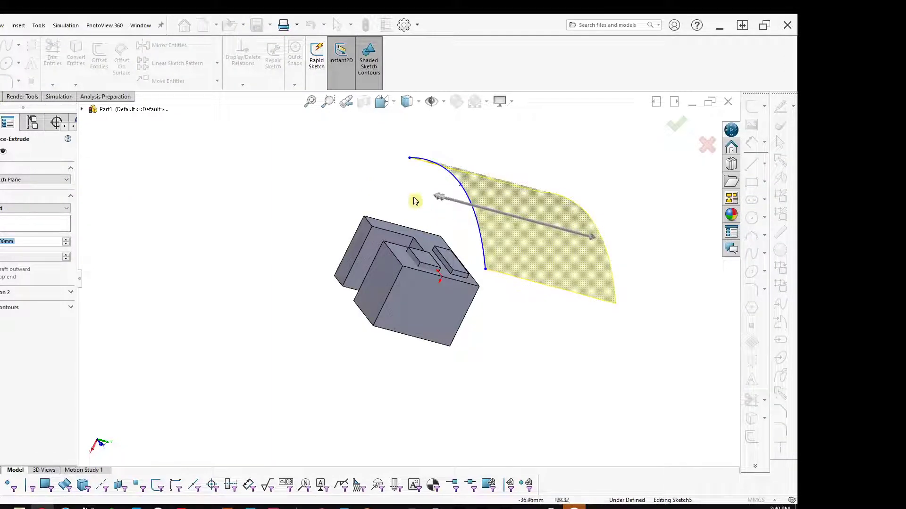
drag(438, 197, 256, 210)
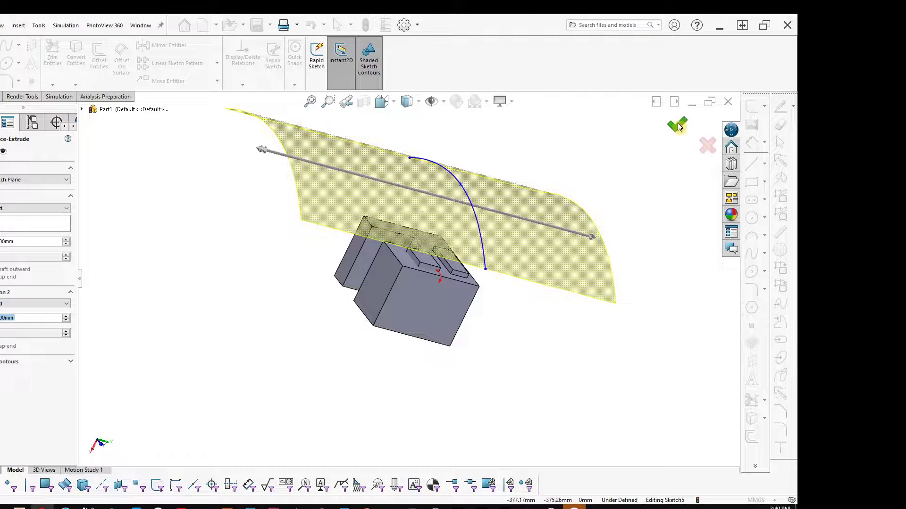
click(678, 126)
Sketch a narrow corner rectangle, about 31 by 7.5 mm, near the corner of the block face that faces the curved surface
middle_drag(259, 288, 295, 325)
ctrl+middle_drag(238, 227, 310, 236)
click(310, 231)
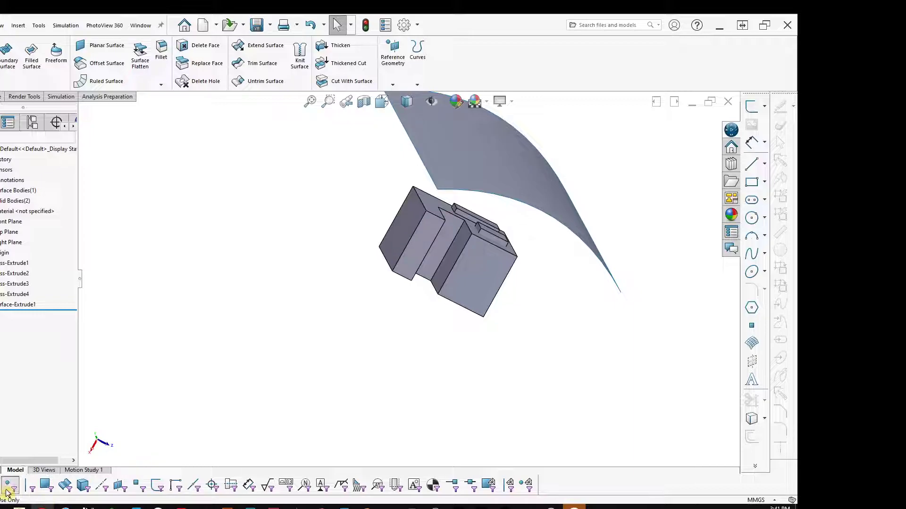
ctrl+middle_drag(283, 231, 308, 270)
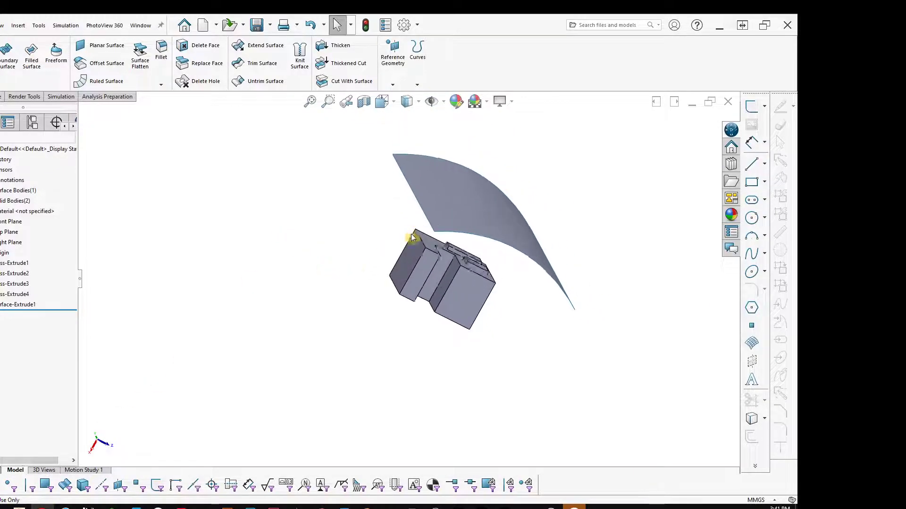
scroll(411, 236, down, 8)
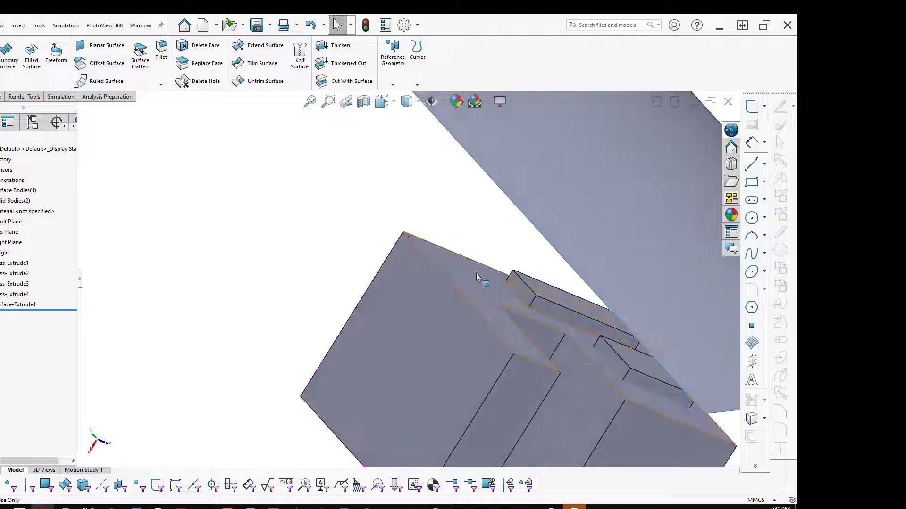
click(476, 273)
click(517, 247)
click(752, 182)
click(444, 255)
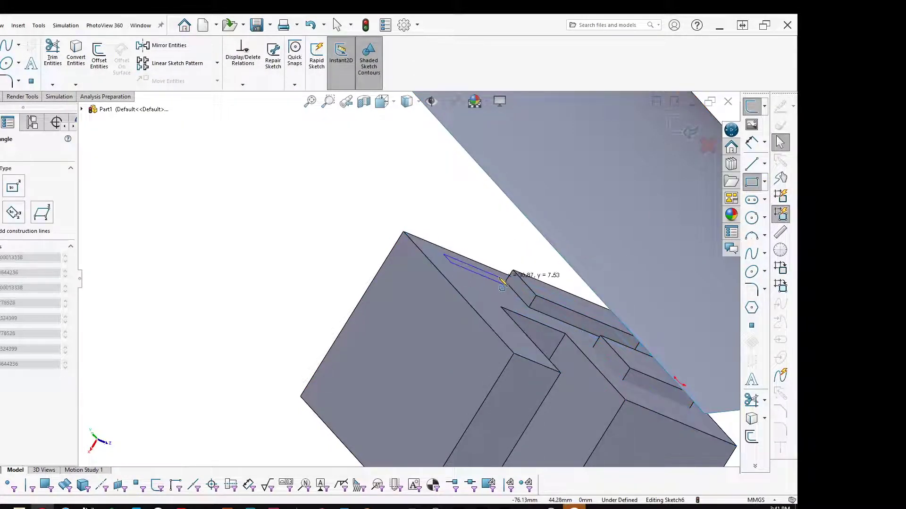
click(499, 282)
middle_drag(499, 282, 429, 300)
key(Escape)
Extrude the narrow rectangle with the Up To Surface end condition, picking the curved surface as its limit
mouse_move(393, 254)
middle_down()
mouse_move(340, 283)
mouse_move(305, 220)
mouse_move(273, 253)
middle_up()
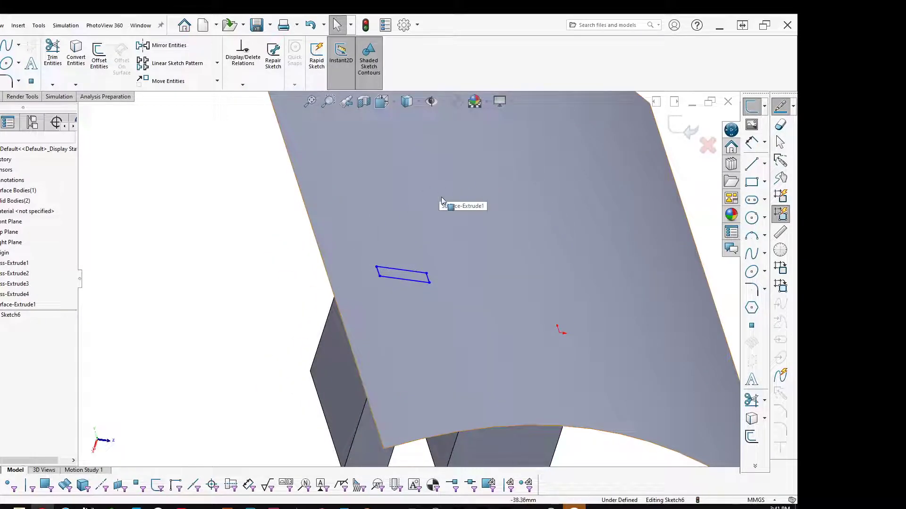
middle_drag(551, 182, 349, 233)
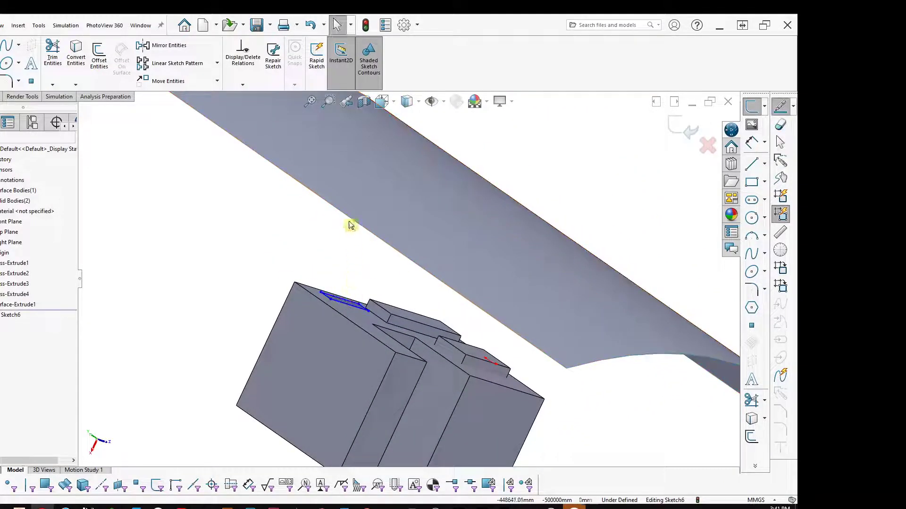
ctrl+middle_drag(177, 246, 220, 203)
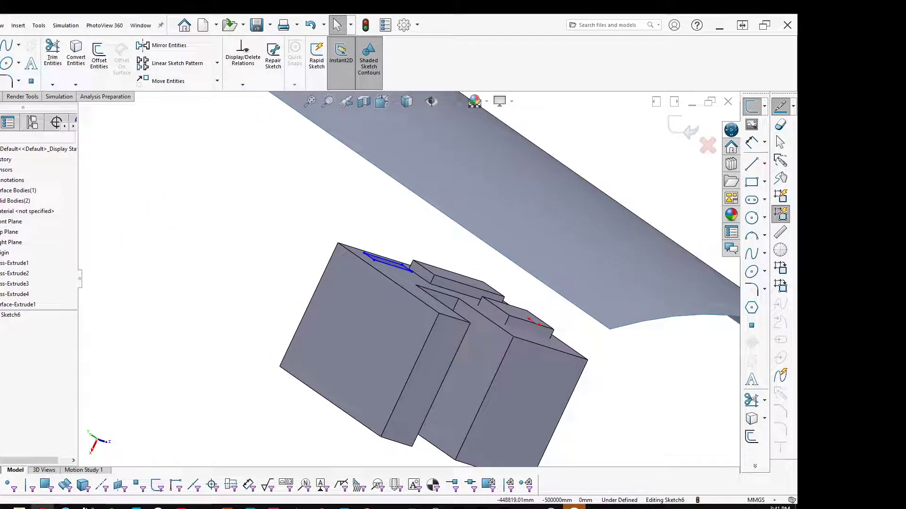
key(e)
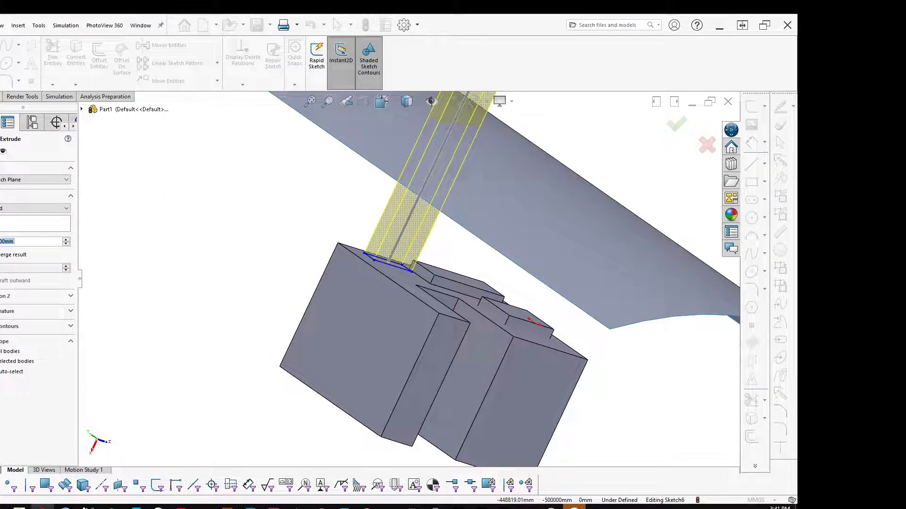
mouse_move(403, 206)
middle_down()
mouse_move(335, 216)
mouse_move(348, 211)
middle_up()
scroll(384, 203, up, 5)
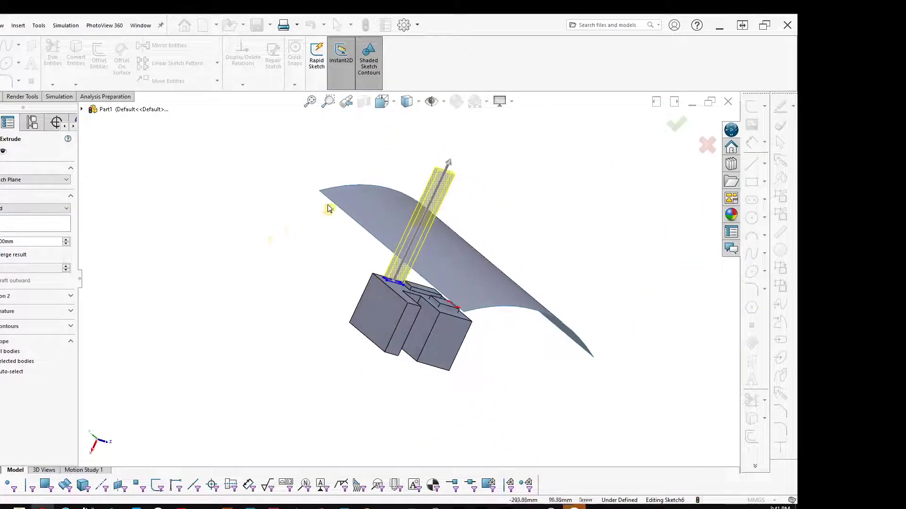
click(28, 208)
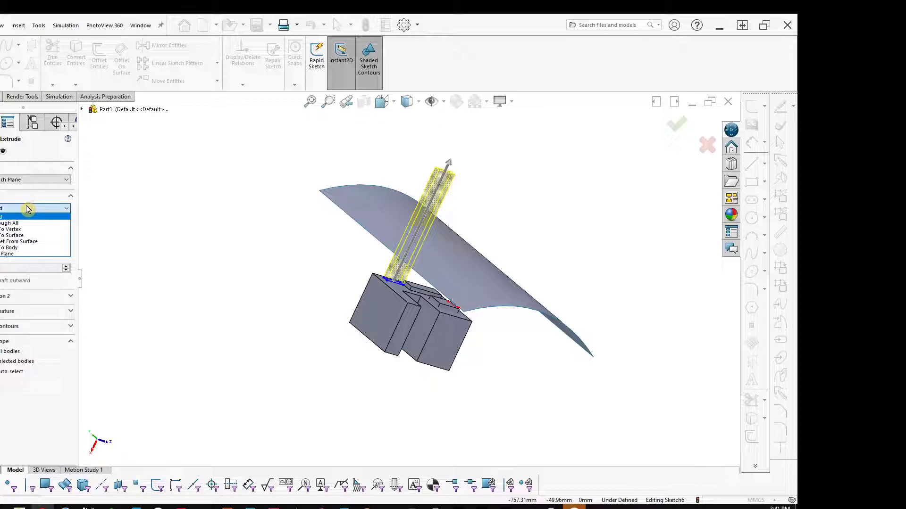
click(16, 236)
middle_drag(281, 236, 315, 207)
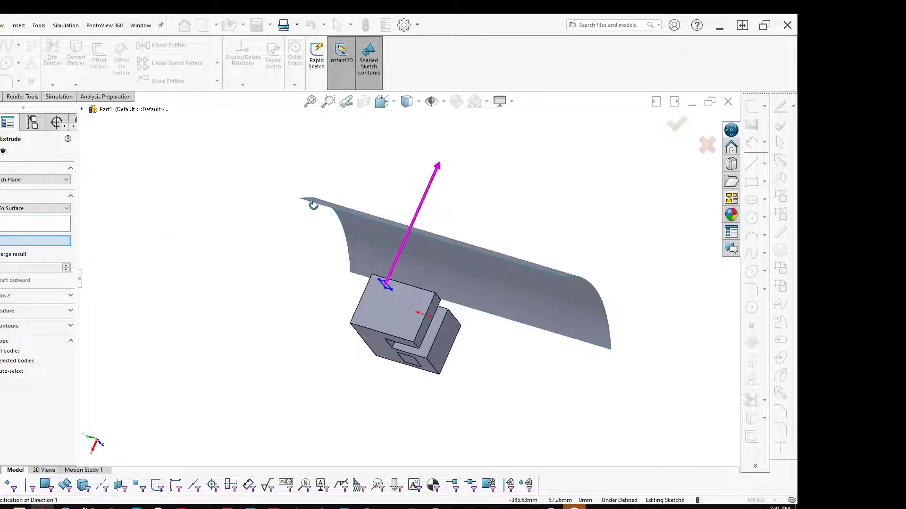
click(28, 229)
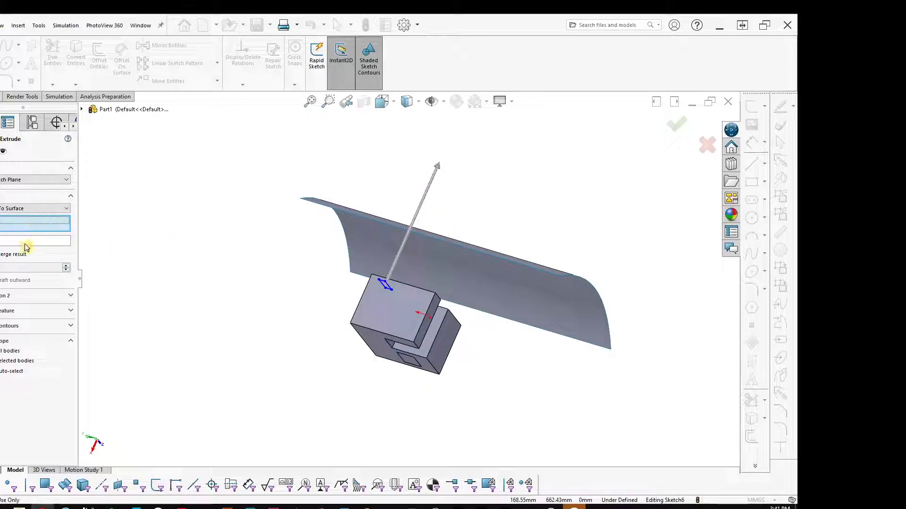
click(25, 244)
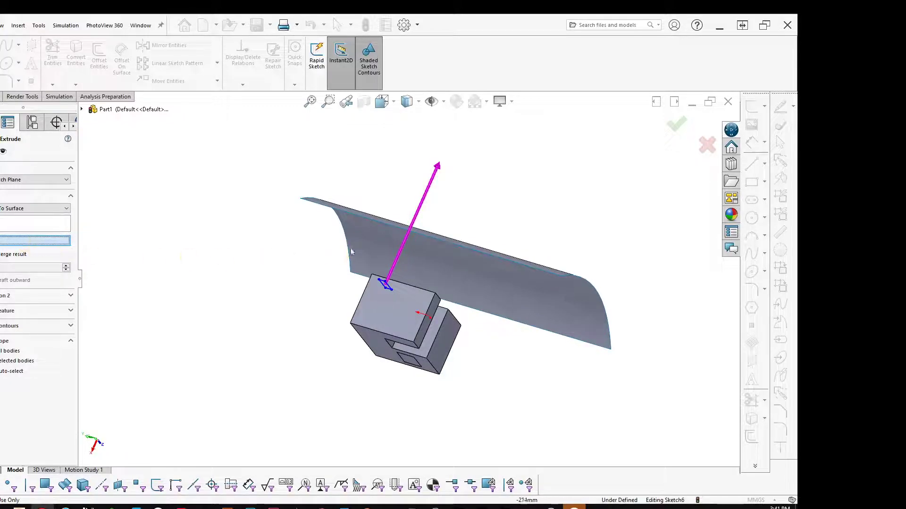
click(379, 239)
Check the preview against the curved surface and finish the extrusion with its result merged into the block
middle_drag(379, 237, 310, 277)
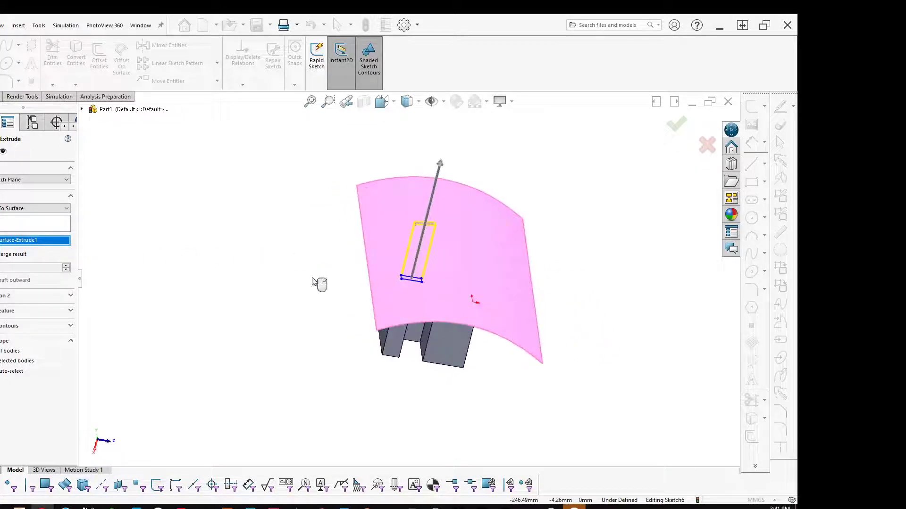
scroll(459, 232, down, 5)
mouse_move(373, 262)
middle_down()
mouse_move(363, 234)
mouse_move(382, 208)
mouse_move(375, 240)
middle_up()
mouse_move(266, 296)
middle_down()
mouse_move(253, 322)
mouse_move(251, 280)
middle_up()
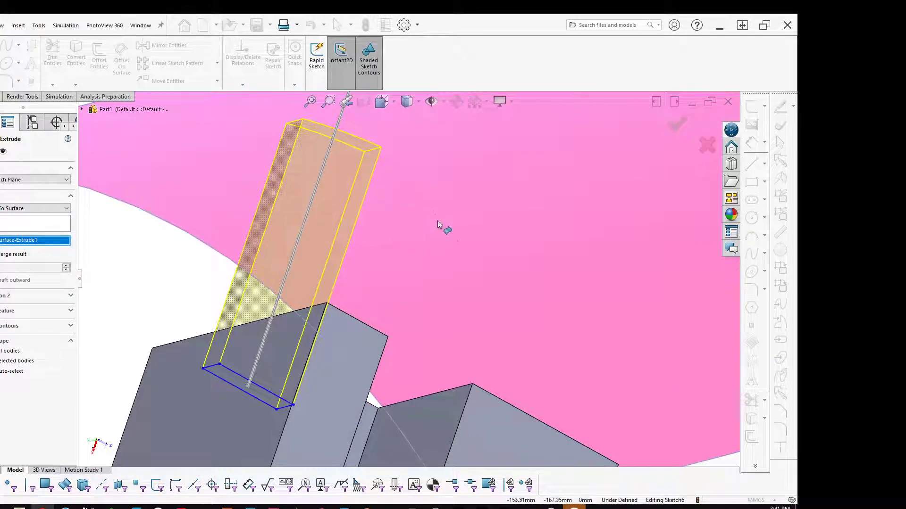
middle_drag(335, 187, 293, 205)
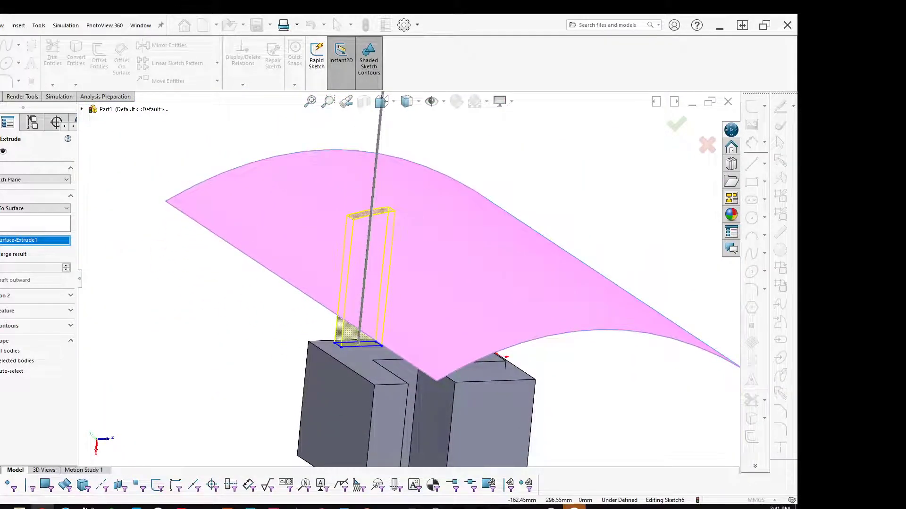
click(1, 254)
click(1, 254)
key(Return)
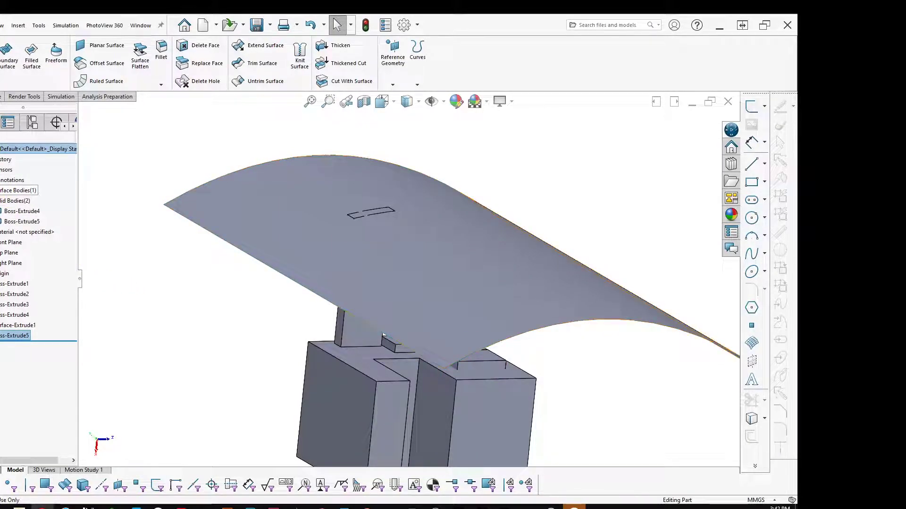
Hide the curved surface body and examine the end of the new extrusion up close
click(0, 190)
click(19, 201)
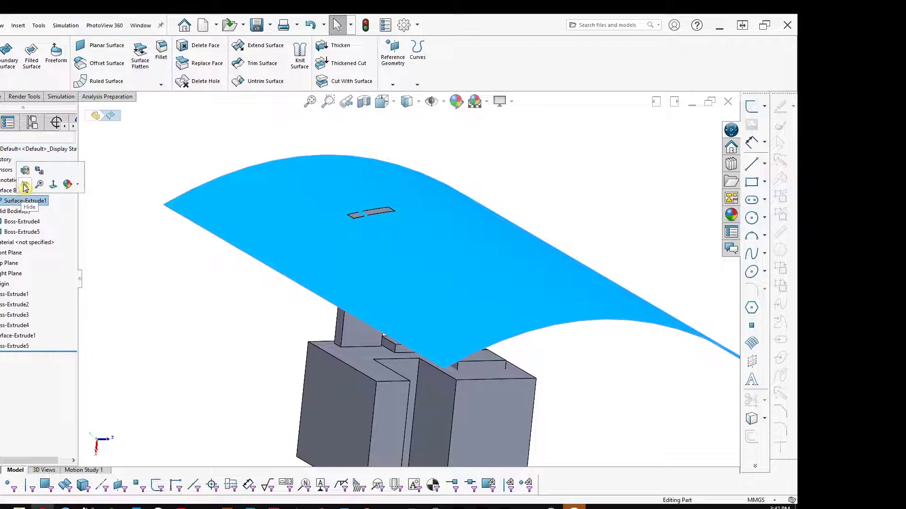
click(25, 187)
middle_drag(369, 293, 248, 375)
click(241, 391)
scroll(356, 257, down, 7)
middle_drag(359, 252, 330, 252)
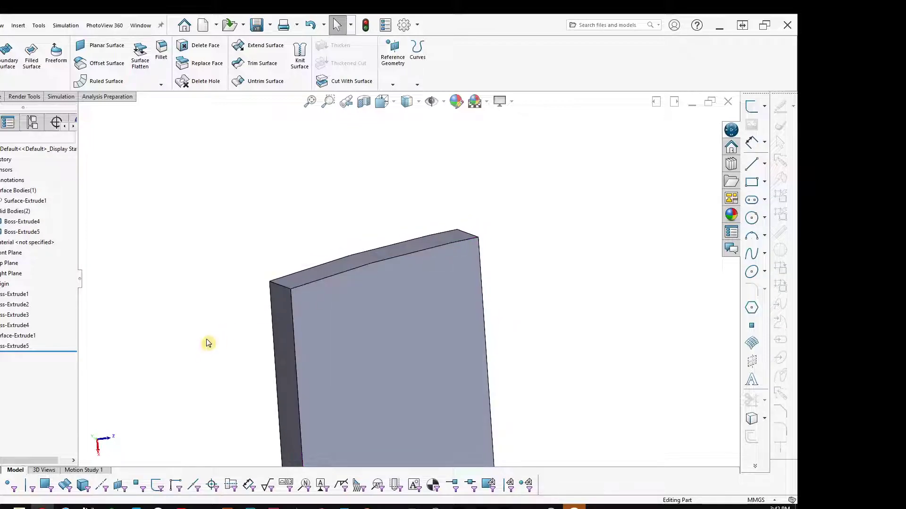
scroll(208, 343, up, 6)
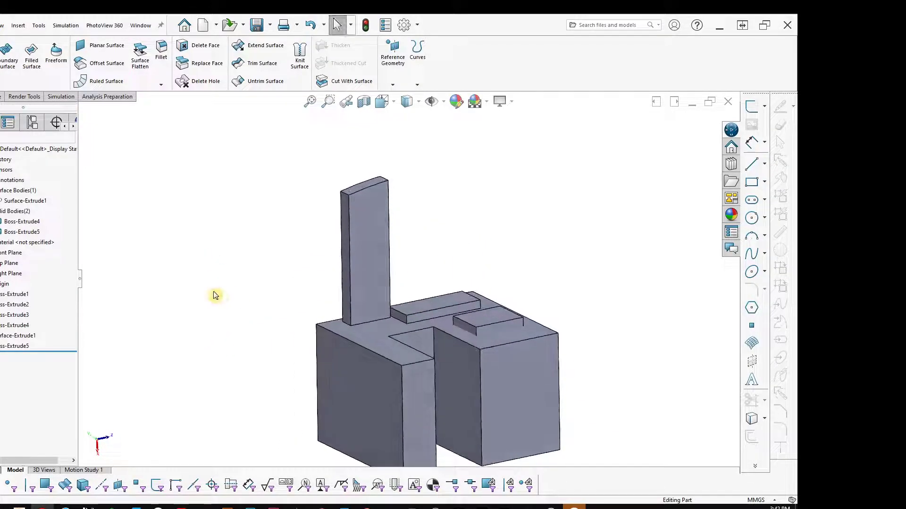
click(19, 347)
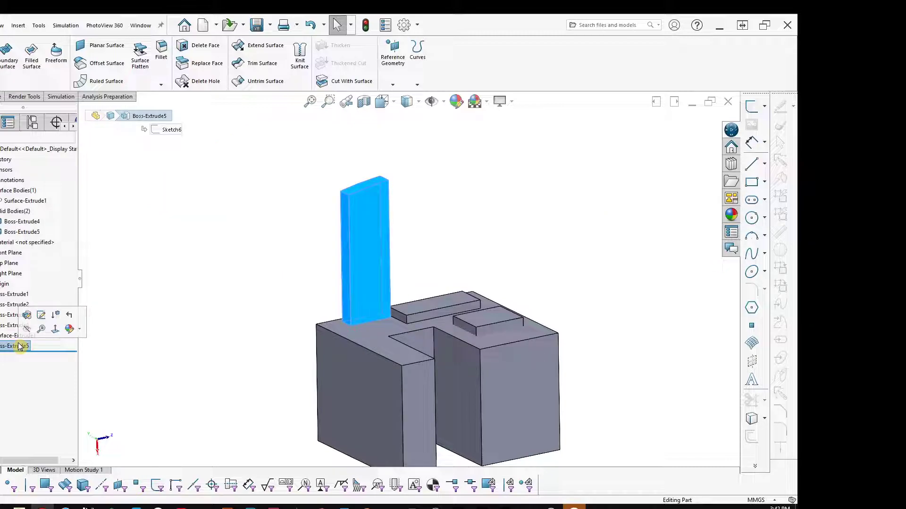
click(27, 318)
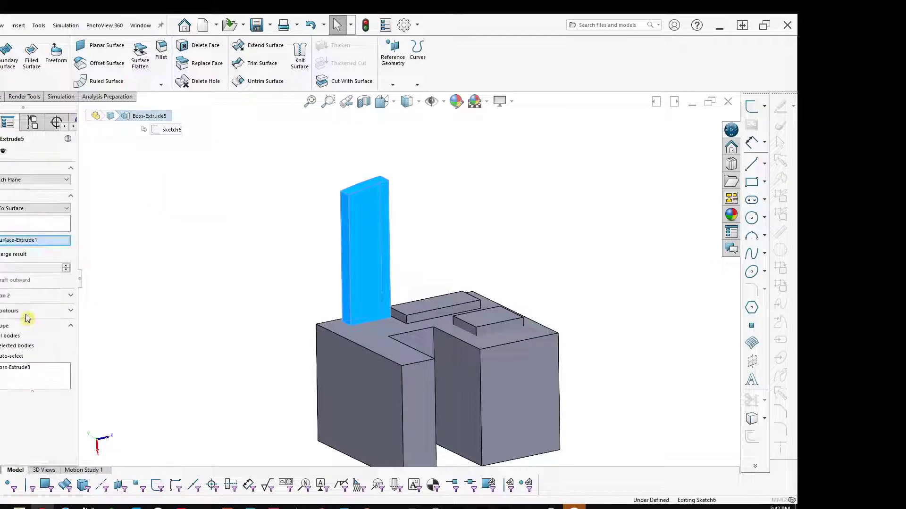
click(49, 208)
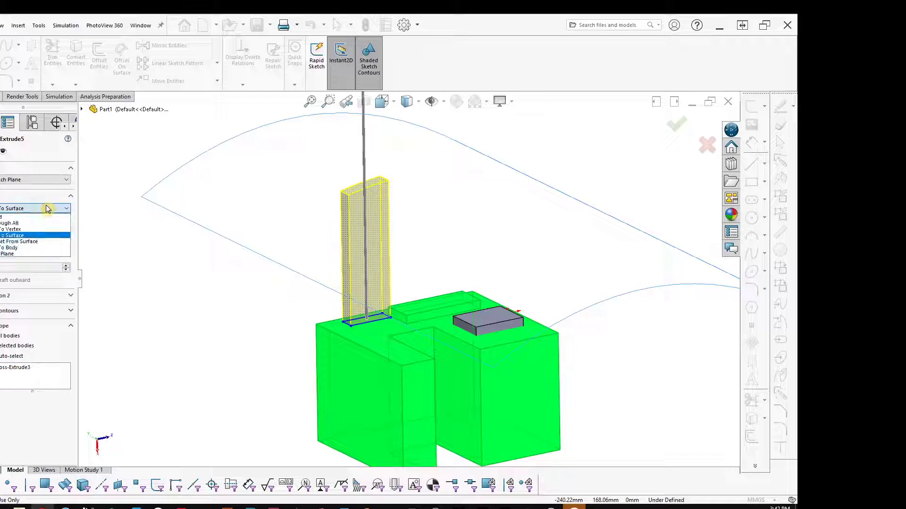
click(30, 242)
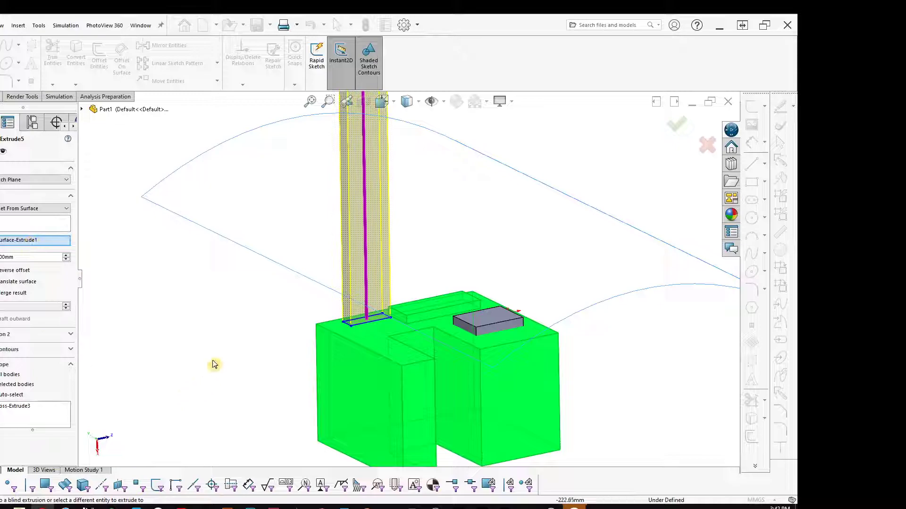
click(25, 245)
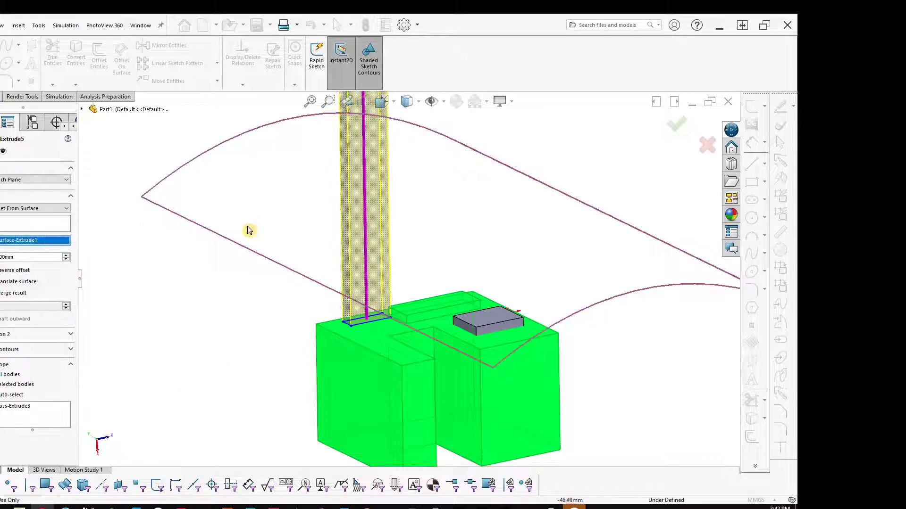
click(240, 248)
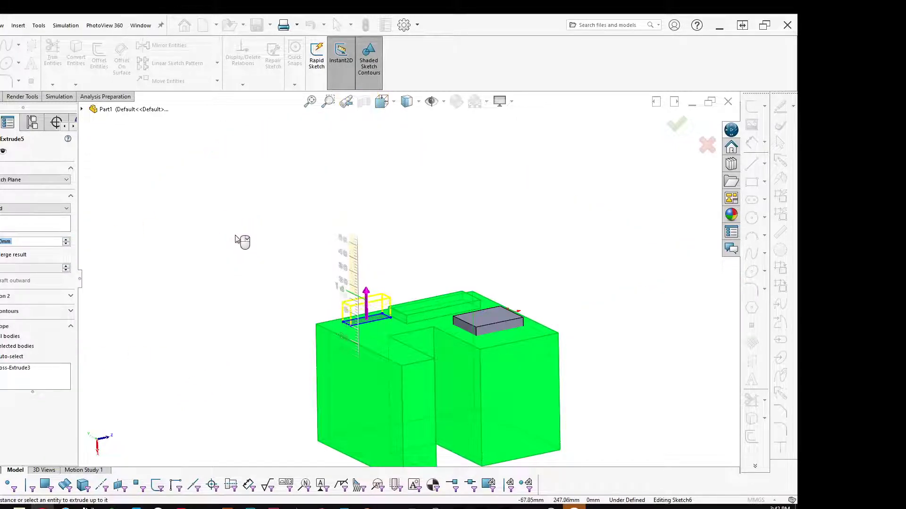
click(301, 182)
click(47, 208)
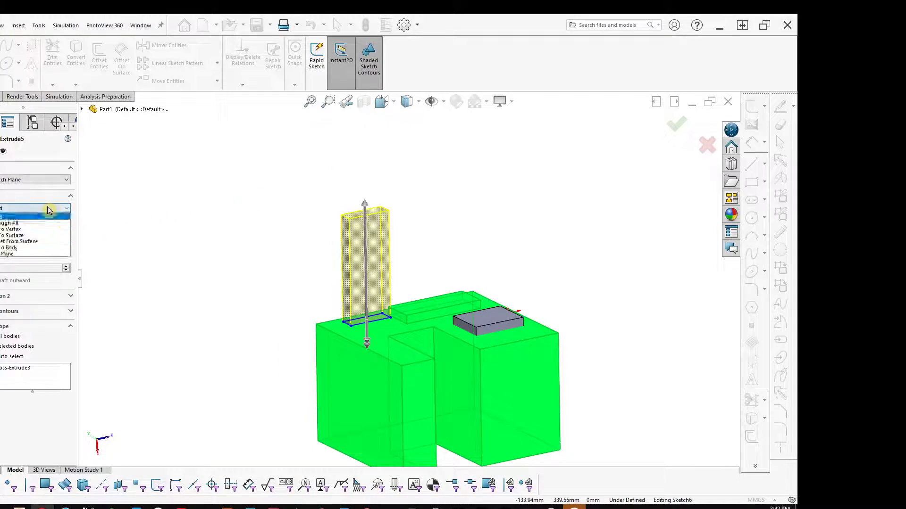
click(18, 236)
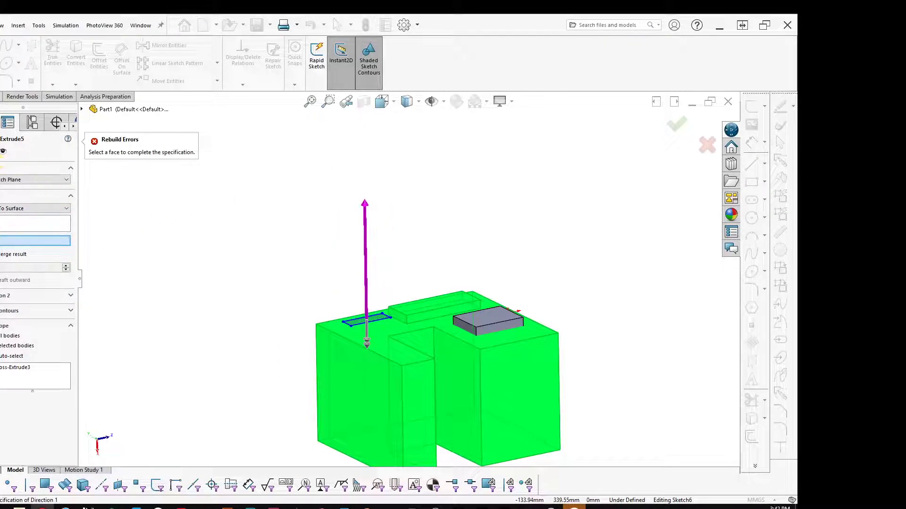
key(Return)
Show the hidden curved surface body
click(14, 202)
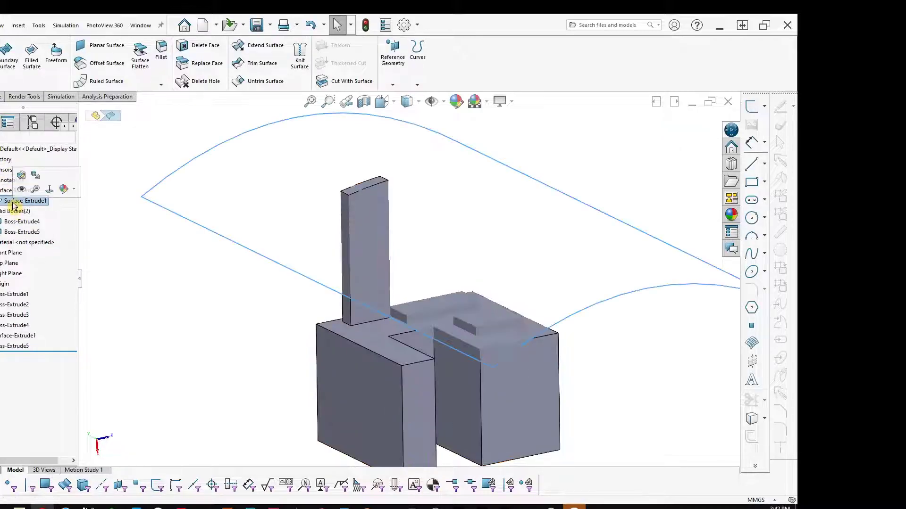
click(22, 188)
click(143, 303)
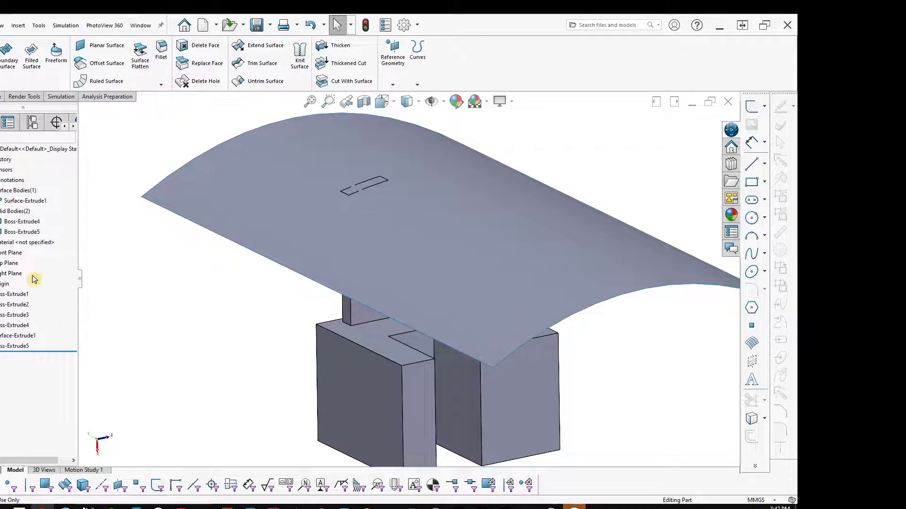
Edit the narrow upright extrusion and change its end condition to Offset From Surface, measured from the curved surface
click(16, 347)
click(25, 316)
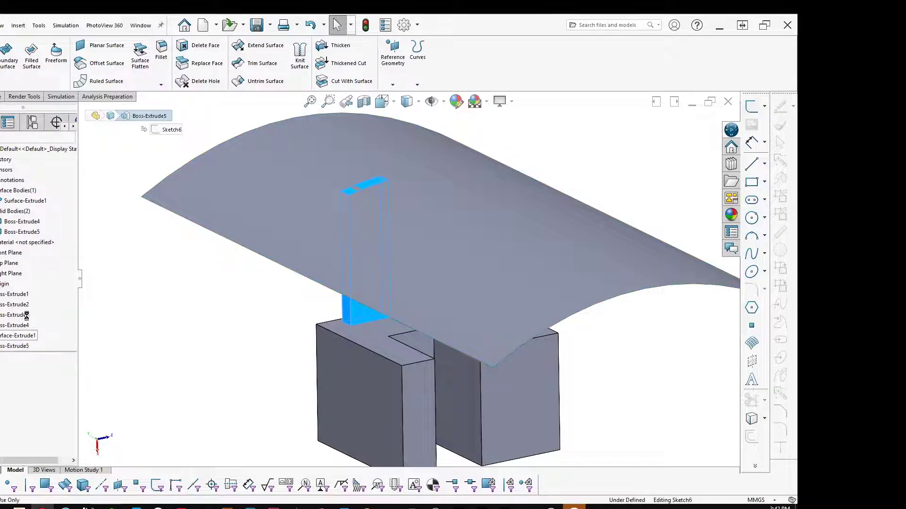
click(44, 209)
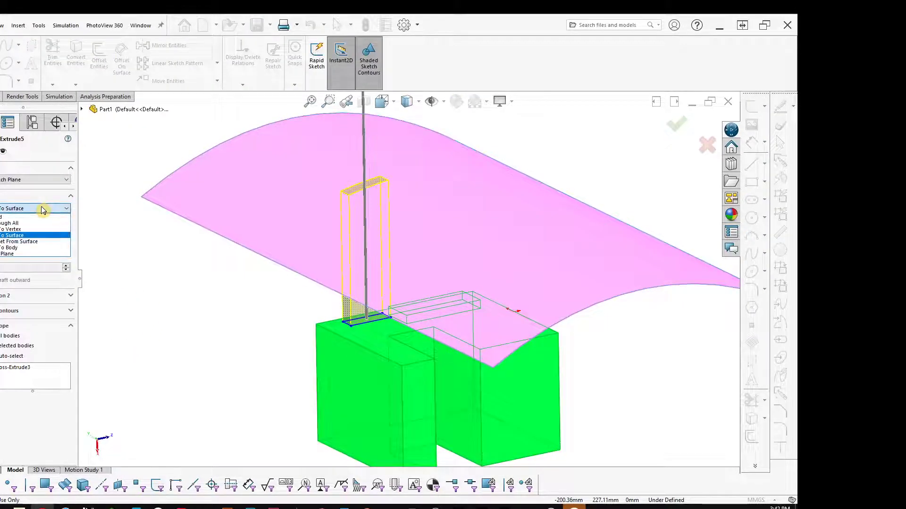
click(29, 242)
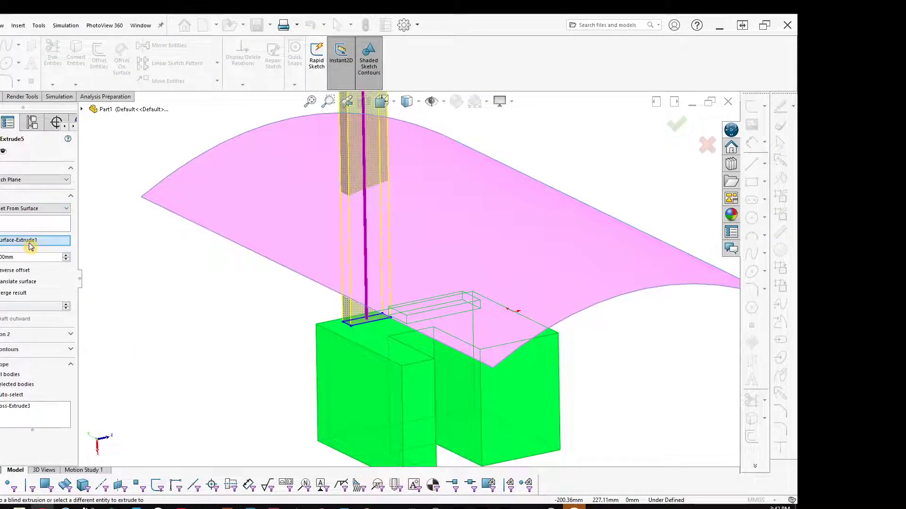
middle_drag(200, 289, 242, 273)
scroll(189, 246, up, 3)
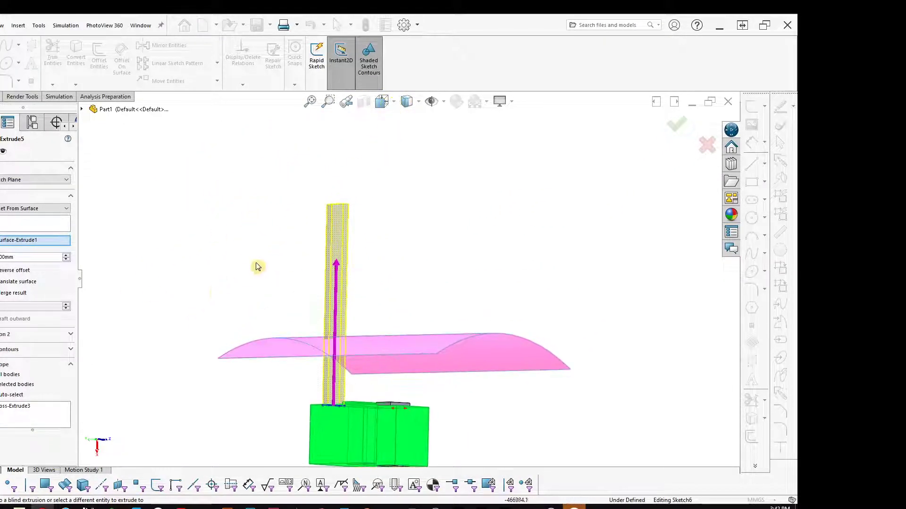
Resize the upright extrusion to a Blind depth ending above the curved surface, with a Blind second direction, and finish the edit
drag(337, 264, 336, 300)
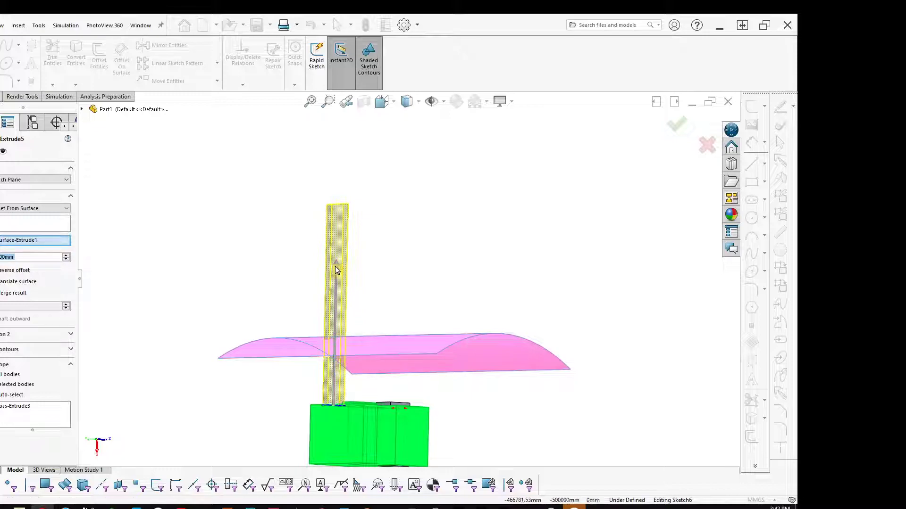
drag(335, 263, 325, 320)
middle_drag(326, 321, 405, 360)
click(334, 416)
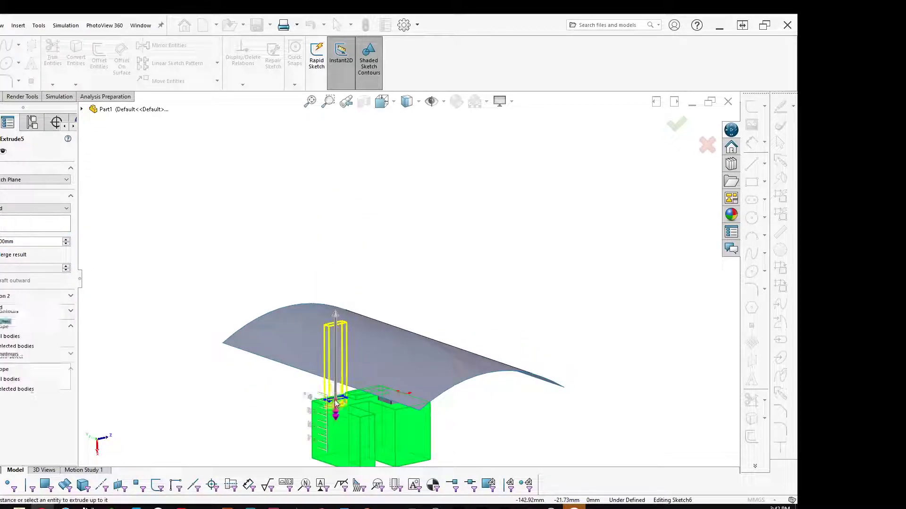
scroll(329, 339, down, 3)
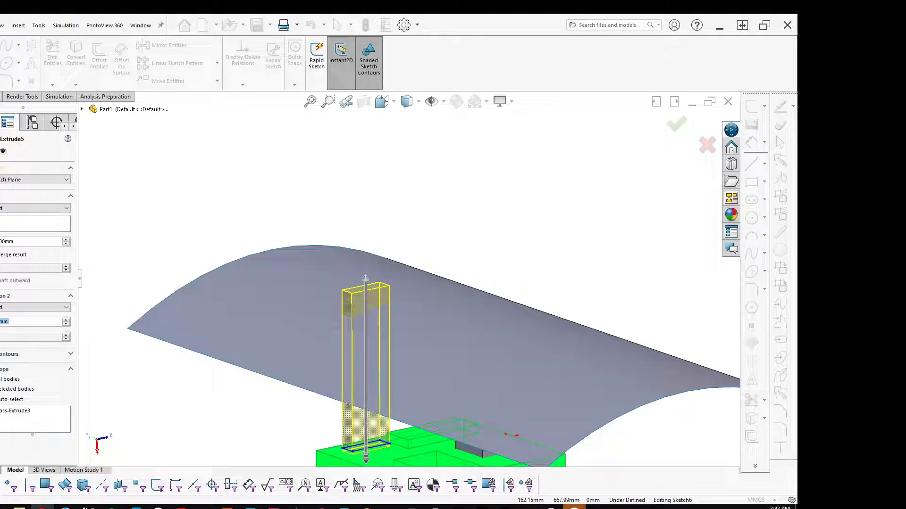
key(Return)
middle_drag(341, 296, 376, 293)
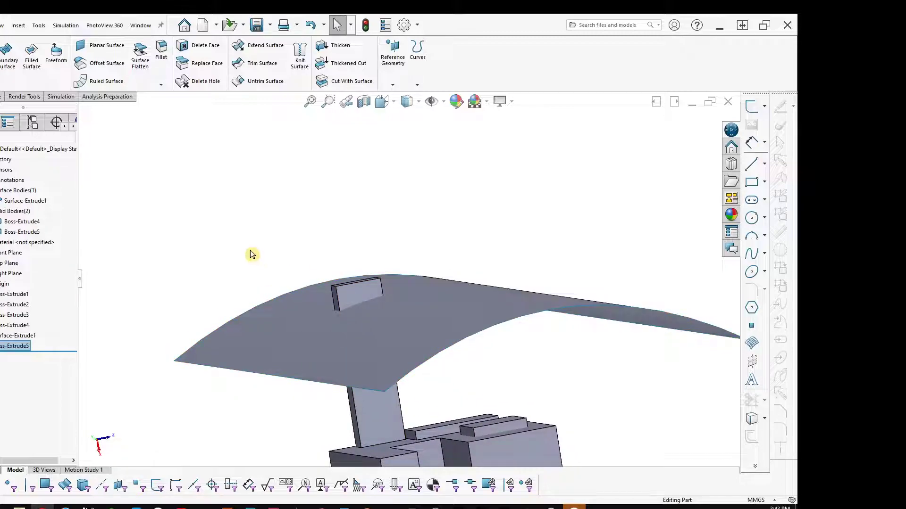
click(261, 264)
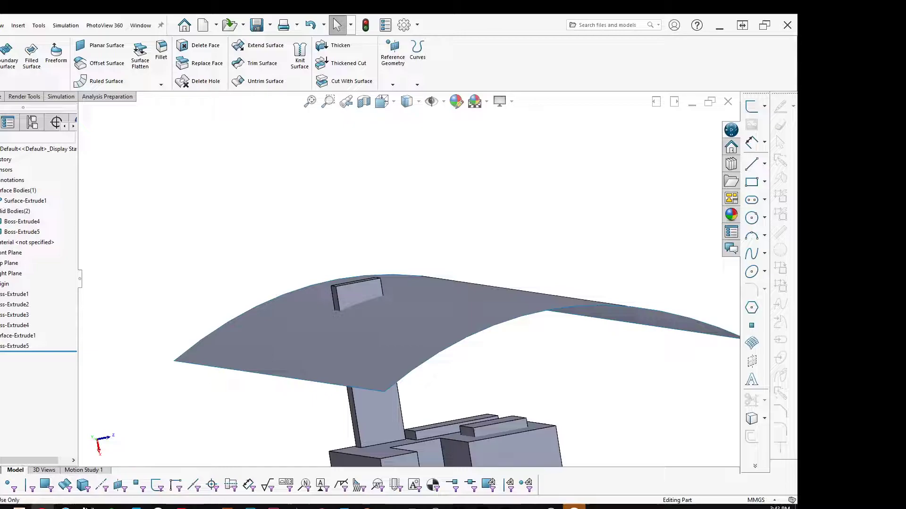
Make a drawing from the part, saving the part in the Downloads folder and using the Drawing template
key(alt+f)
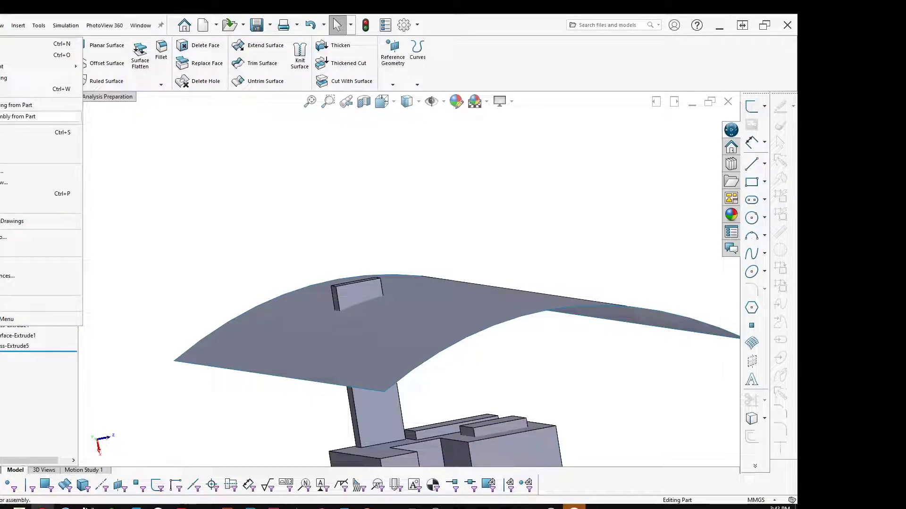
key(Return)
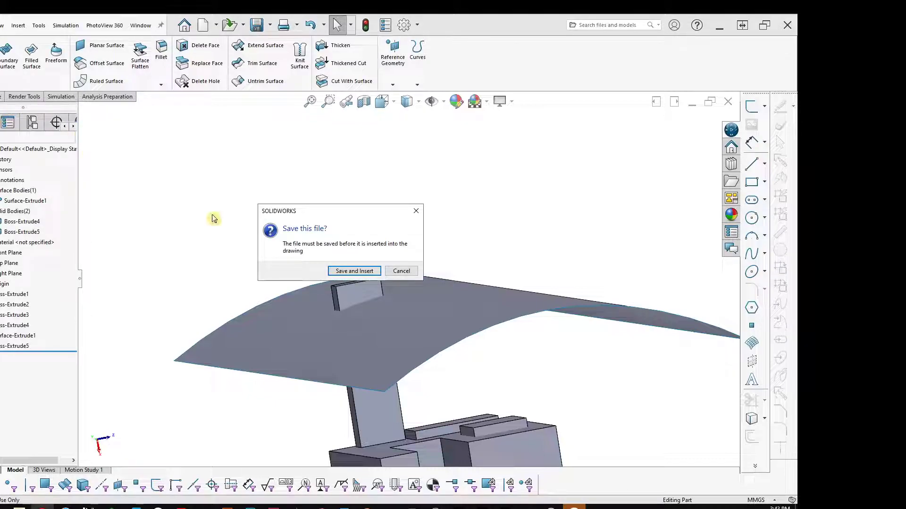
click(368, 273)
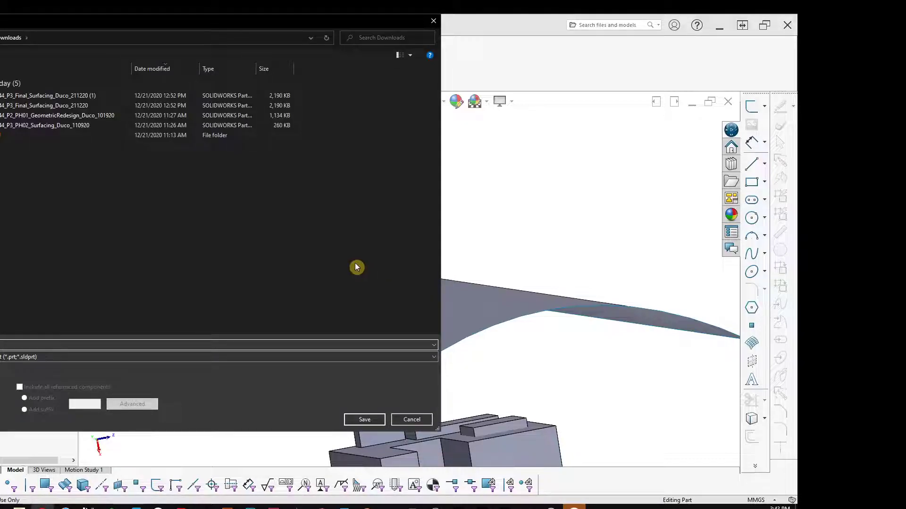
click(364, 420)
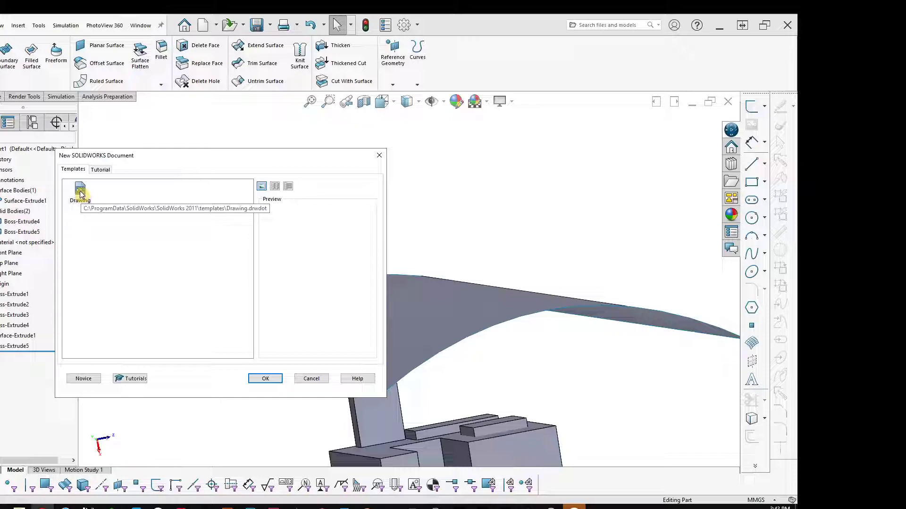
click(263, 378)
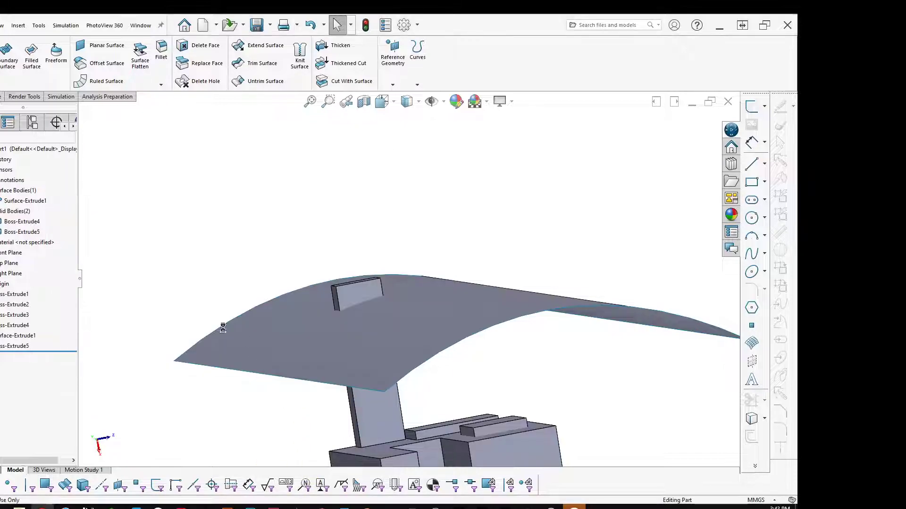